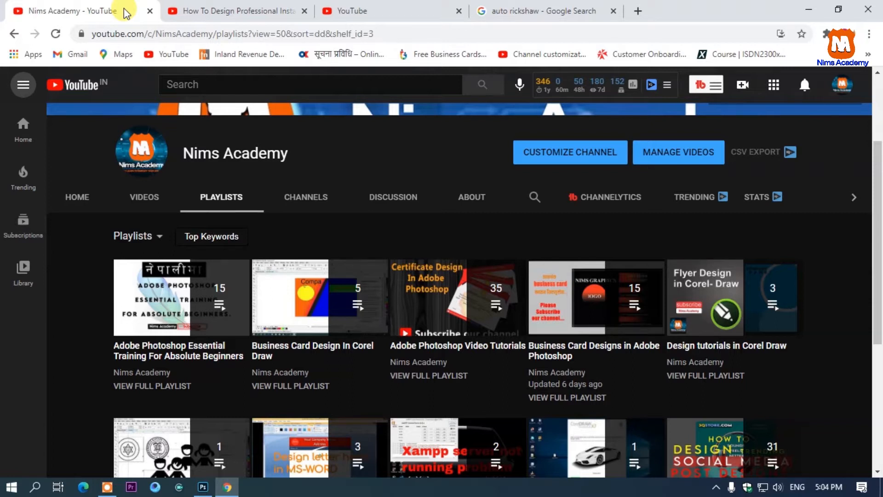
{"action": "scroll", "coordinate": [248, 221], "scroll_direction": "down", "scroll_amount": 1}
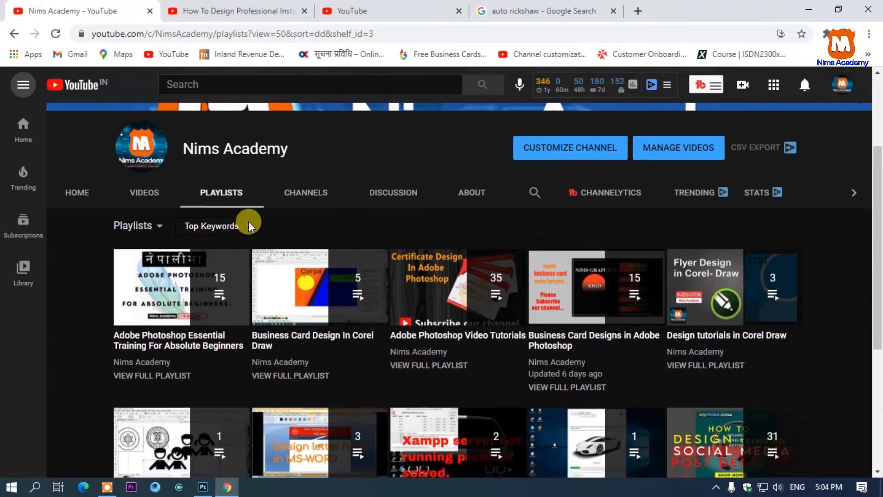
{"action": "scroll", "coordinate": [364, 301], "scroll_direction": "down", "scroll_amount": 1}
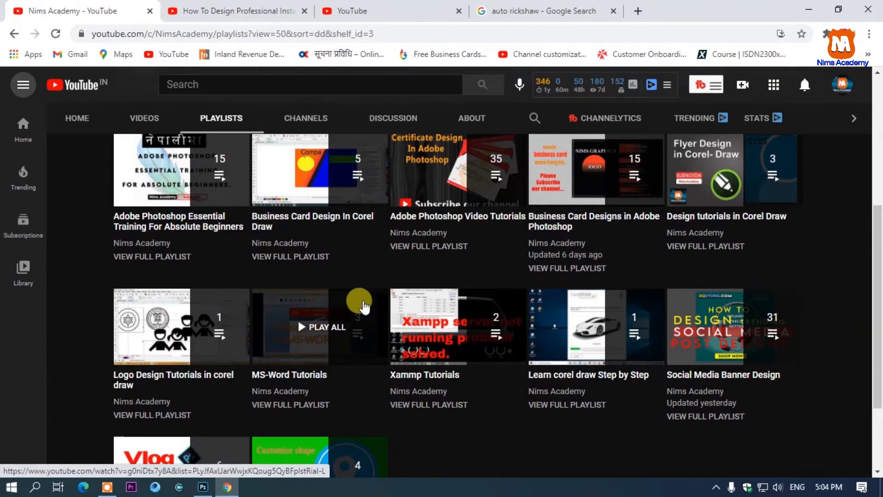
{"action": "scroll", "coordinate": [363, 306], "scroll_direction": "up", "scroll_amount": 2}
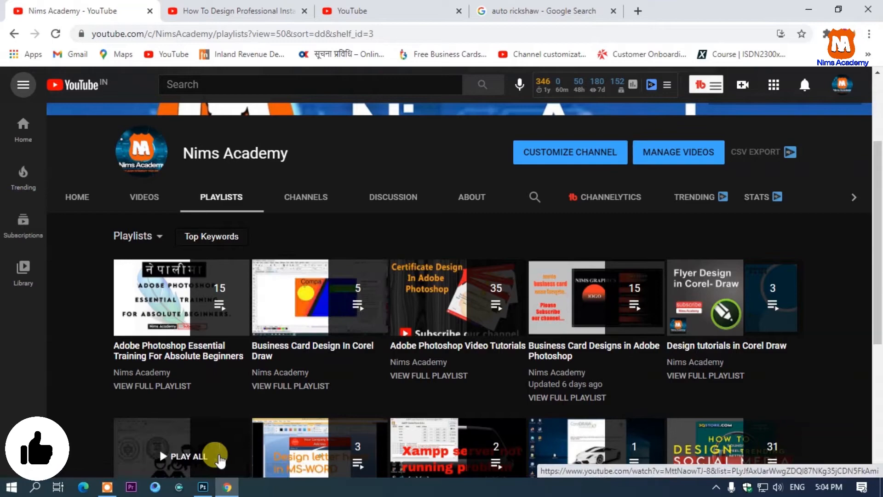
Step: Switch to Photoshop and start a new print document named Business card
{"action": "left_click", "coordinate": [205, 490]}
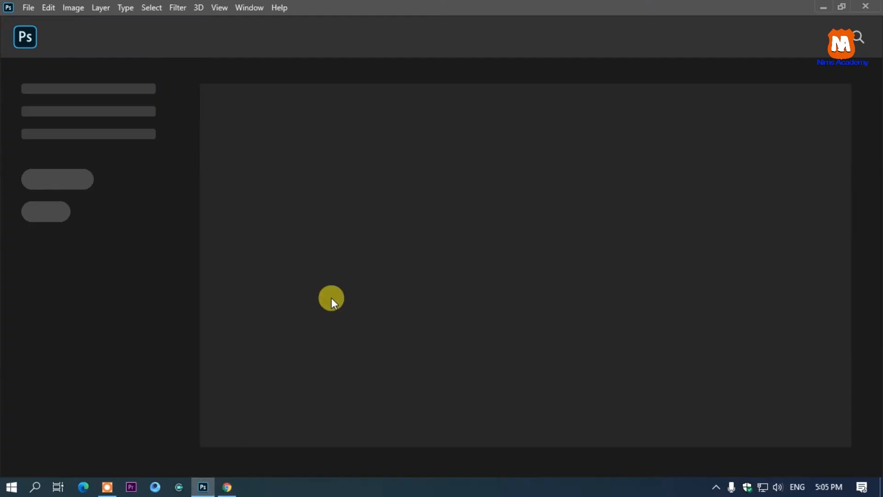
{"action": "left_click", "coordinate": [29, 7]}
{"action": "left_click", "coordinate": [37, 21]}
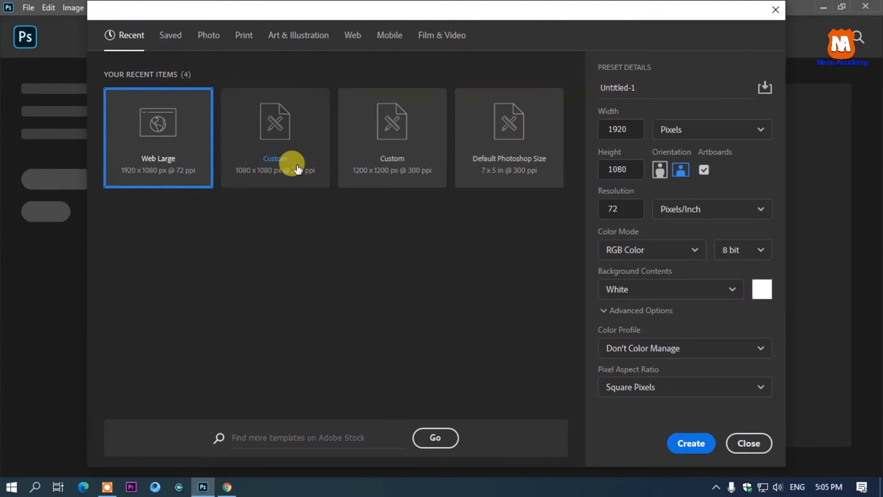
{"action": "left_click", "coordinate": [653, 85]}
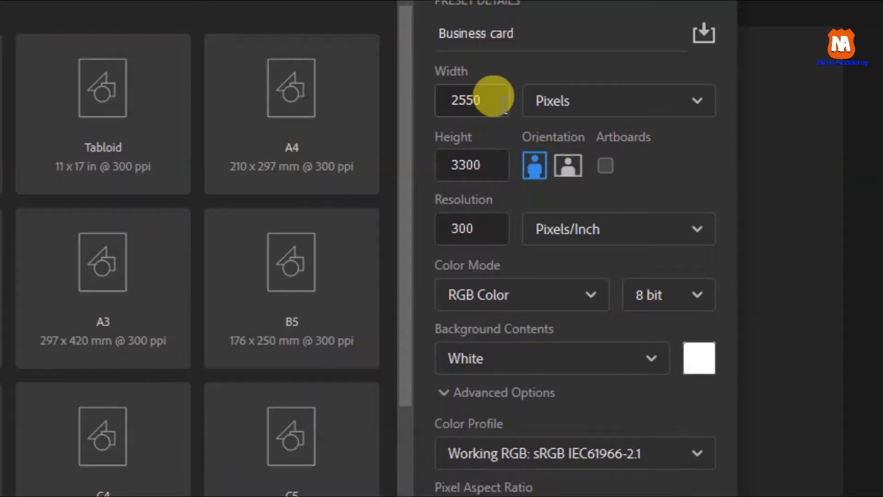
Step: Set the new document's units to inches, with a width of 3.5 and a height of 2.25
{"action": "left_click", "coordinate": [753, 134]}
{"action": "left_click", "coordinate": [596, 172]}
{"action": "left_click", "coordinate": [489, 100]}
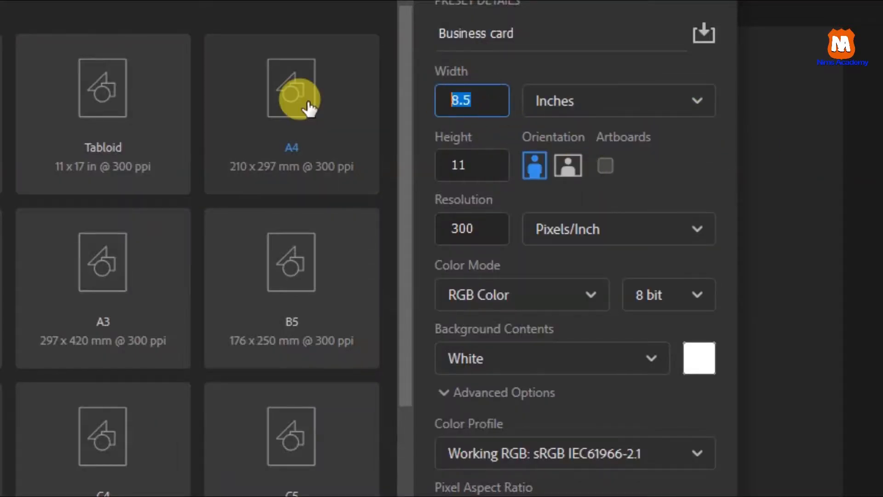
{"action": "type", "text": "33"}
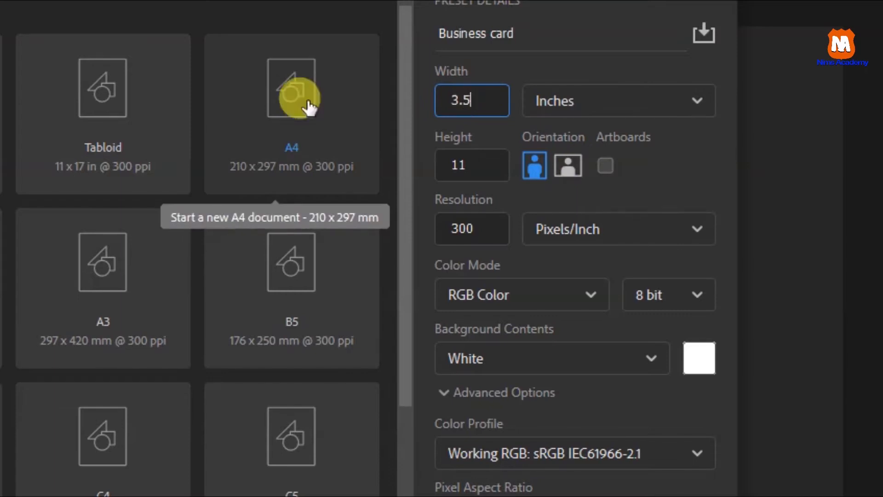
{"action": "left_click", "coordinate": [467, 159]}
{"action": "type", "text": "2.25"}
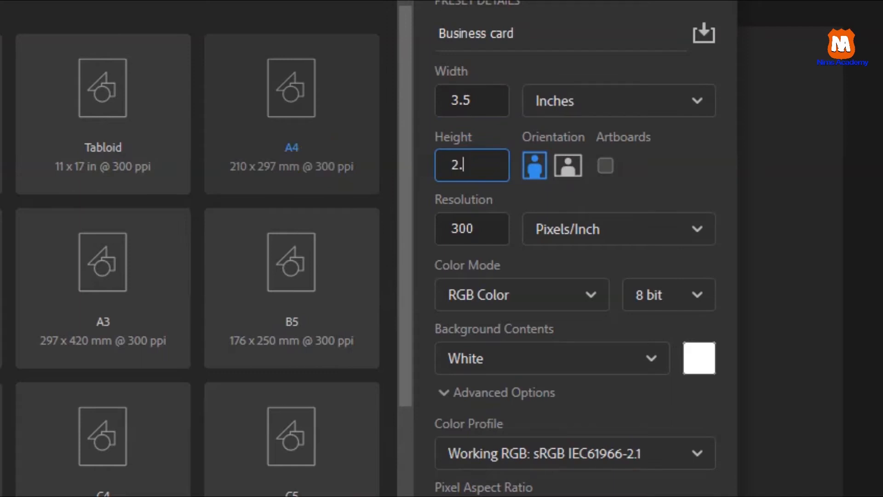
Step: Set the document's color mode to CMYK Color and create it
{"action": "left_click", "coordinate": [474, 298]}
{"action": "left_click", "coordinate": [483, 226]}
{"action": "left_click", "coordinate": [528, 292]}
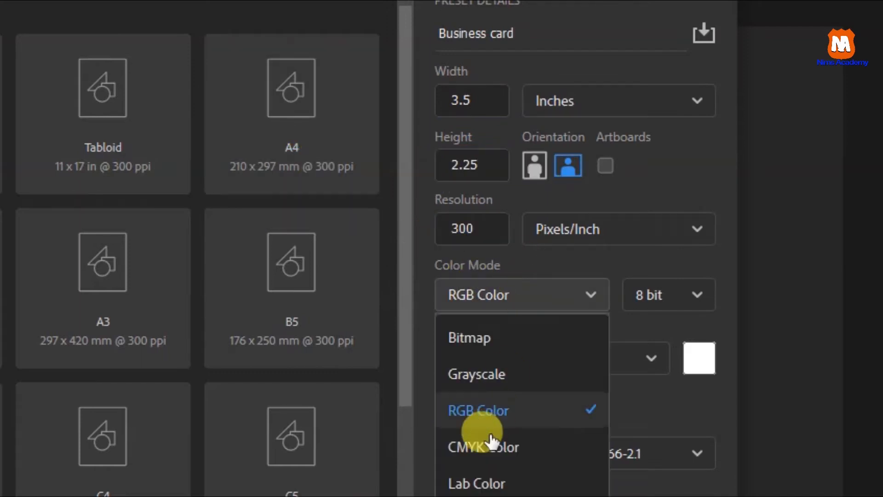
{"action": "left_click", "coordinate": [489, 449]}
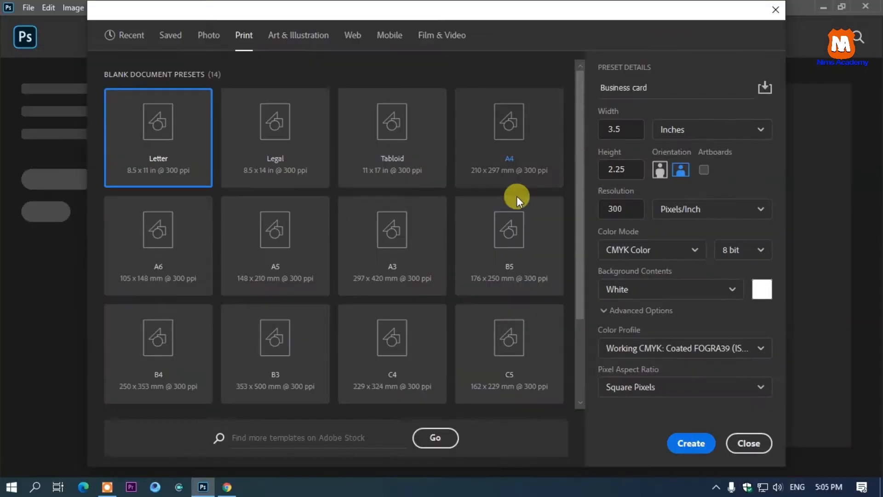
{"action": "left_click", "coordinate": [687, 445]}
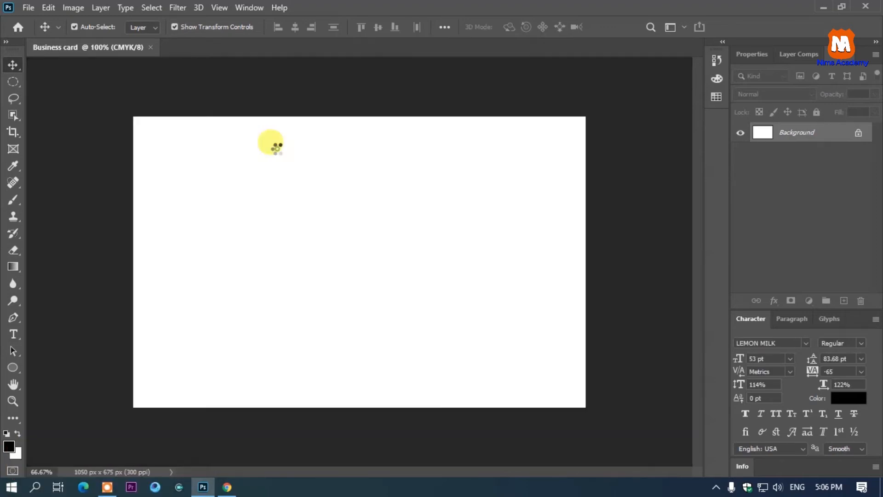
Step: Draw a rectangle of about 1076 × 684 px covering the whole canvas
{"action": "right_click", "coordinate": [13, 371]}
{"action": "left_click", "coordinate": [59, 367]}
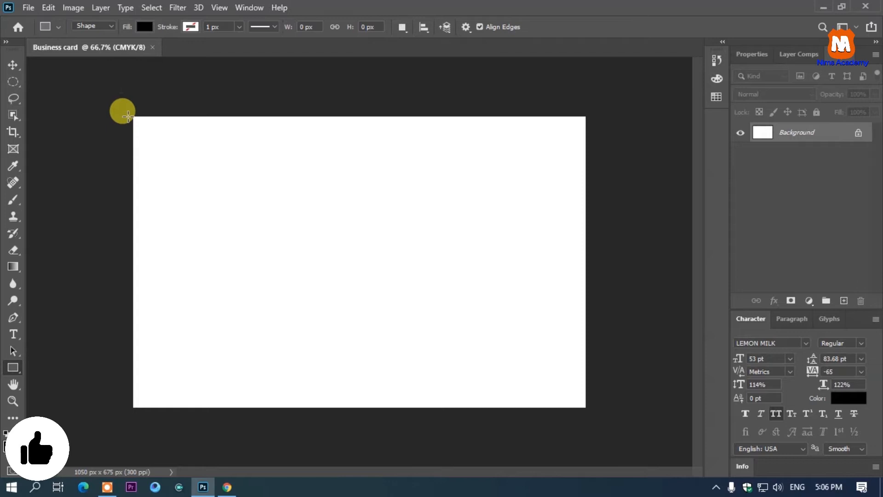
{"action": "left_click_drag", "start_coordinate": [128, 116], "coordinate": [590, 409]}
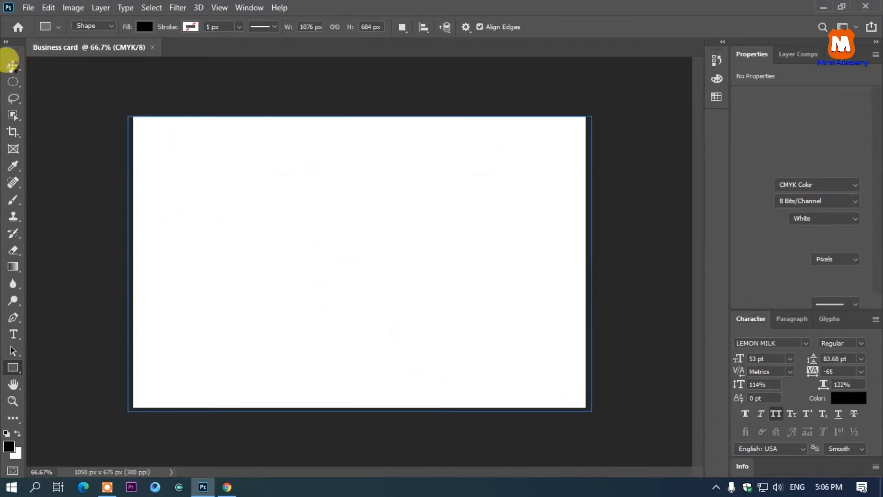
{"action": "left_click", "coordinate": [12, 63]}
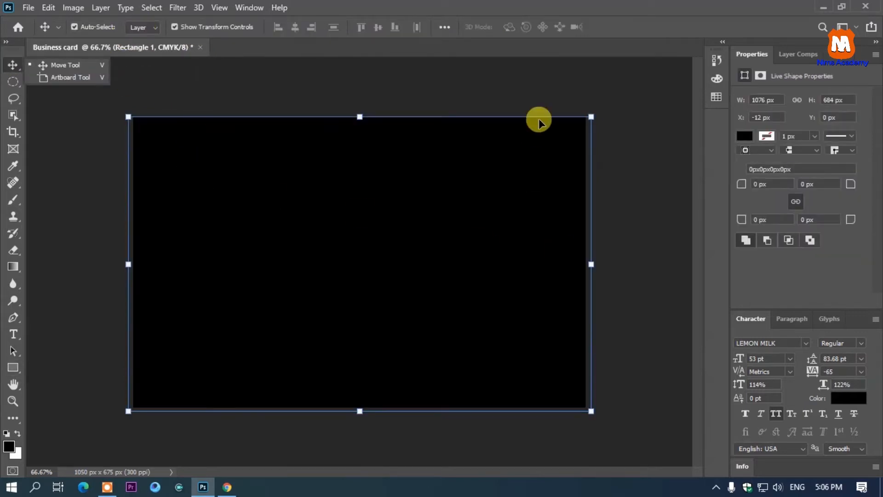
Step: Fill the full-canvas rectangle with a custom orange, #ee771b
{"action": "left_click", "coordinate": [745, 135]}
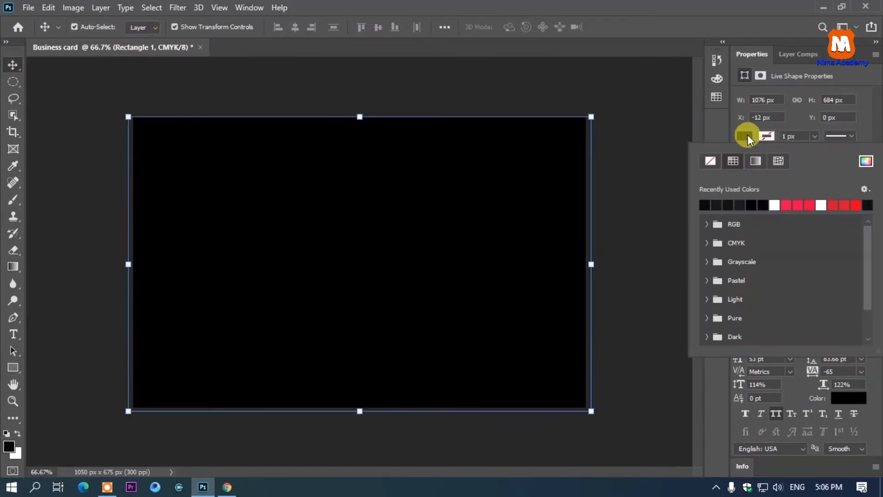
{"action": "left_click", "coordinate": [786, 205]}
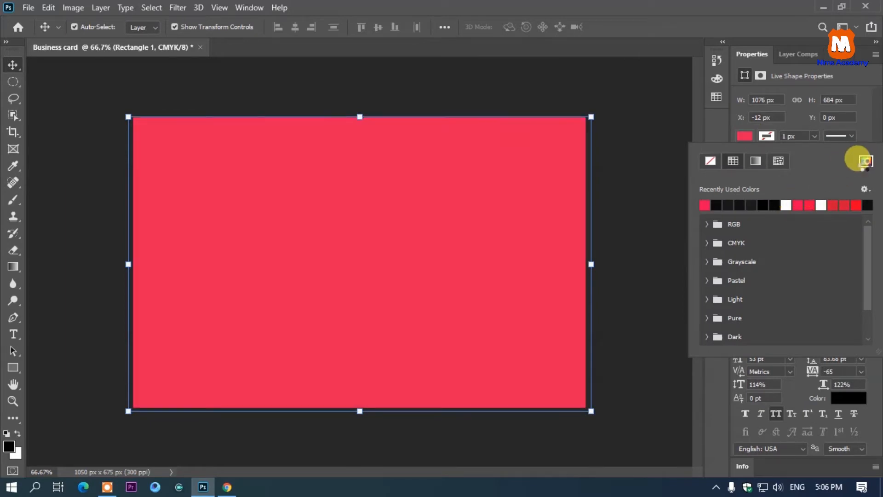
{"action": "left_click", "coordinate": [864, 160]}
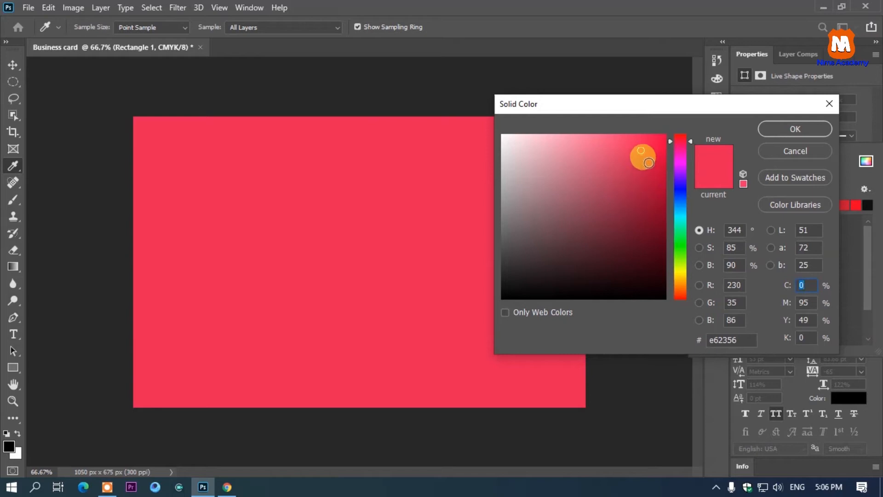
{"action": "left_click_drag", "start_coordinate": [683, 240], "coordinate": [678, 294]}
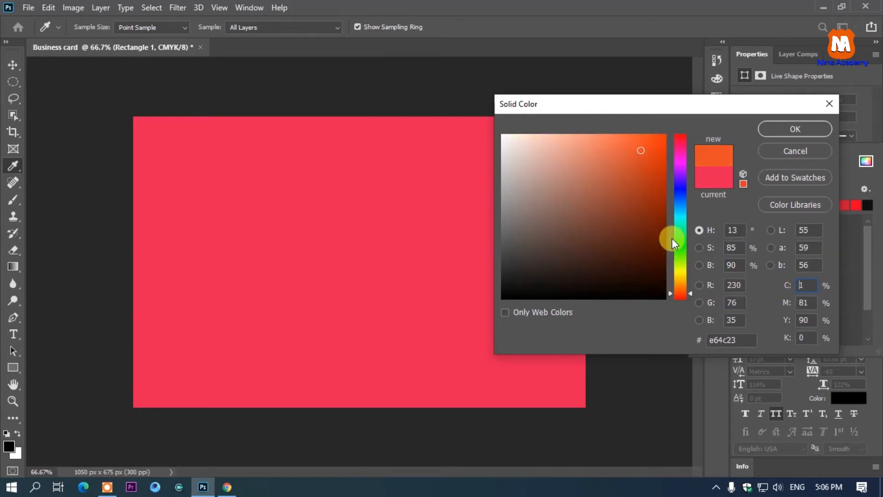
{"action": "left_click_drag", "start_coordinate": [655, 148], "coordinate": [682, 128]}
{"action": "left_click", "coordinate": [679, 284]}
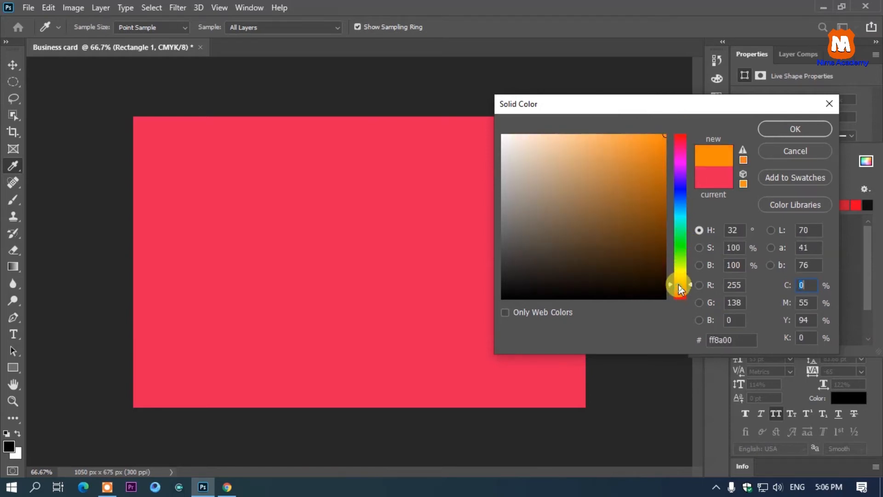
{"action": "left_click", "coordinate": [769, 128]}
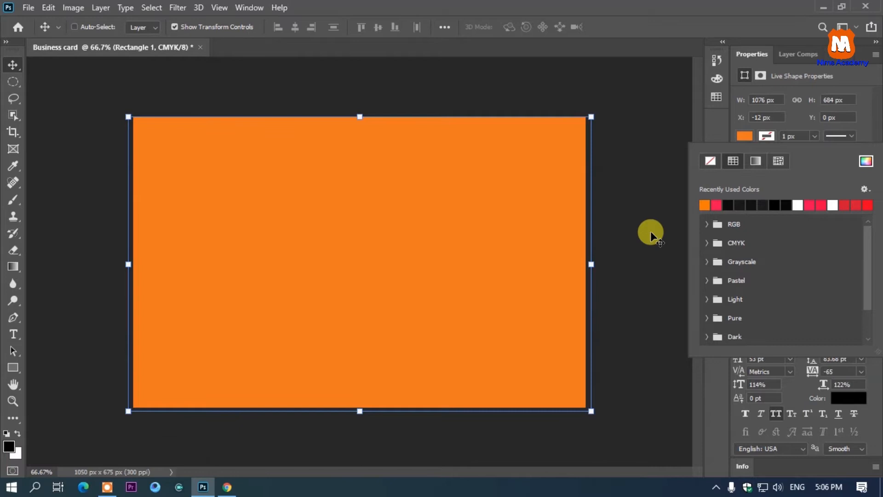
Step: Duplicate the orange rectangle and shrink the copy to about 16% height as a strip along the card's lower edge
{"action": "key", "text": "ctrl+j"}
{"action": "key", "text": "ctrl+j"}
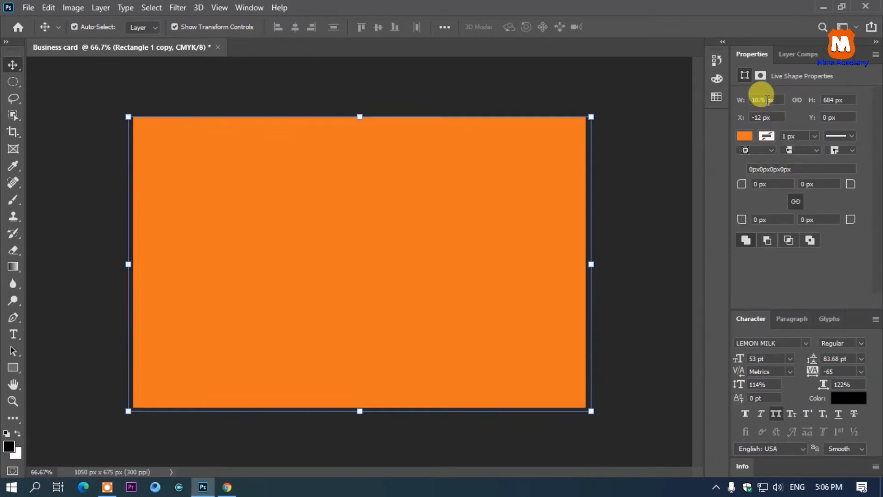
{"action": "key", "text": "F7"}
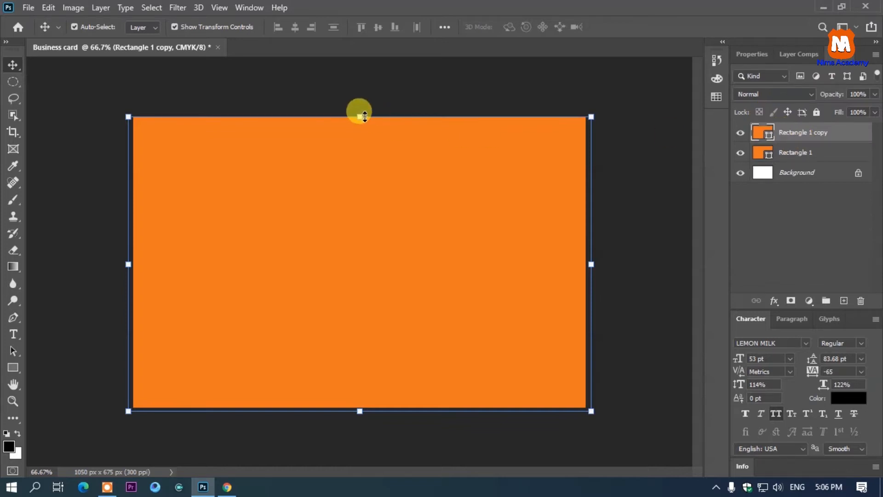
{"action": "left_click_drag", "start_coordinate": [358, 118], "coordinate": [361, 361]}
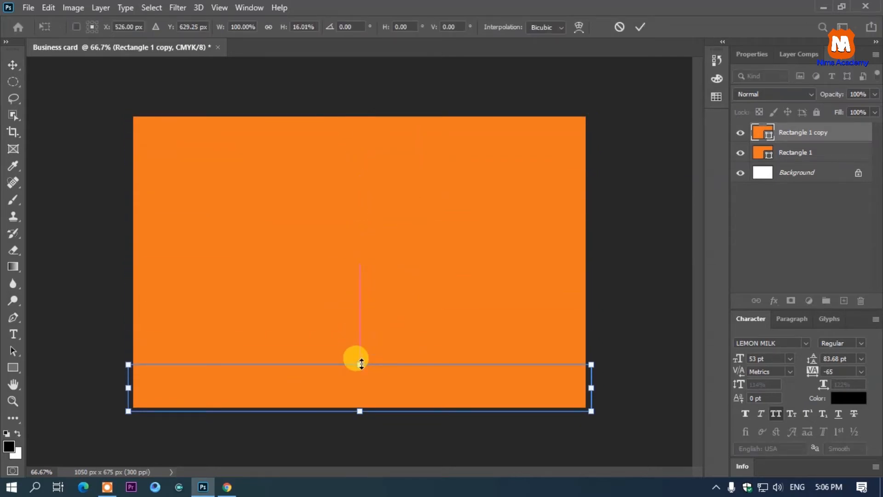
Step: Change the lower strip's fill to near-black #121212
{"action": "double_click", "coordinate": [760, 134]}
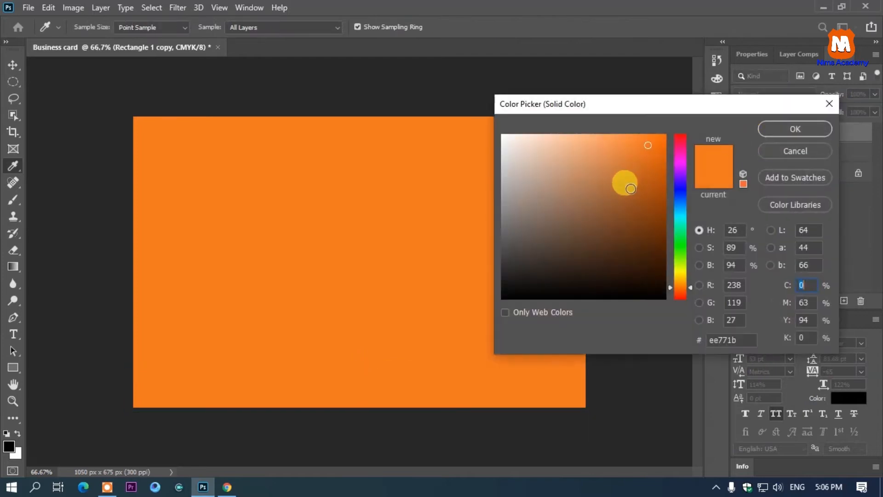
{"action": "left_click_drag", "start_coordinate": [587, 235], "coordinate": [497, 287]}
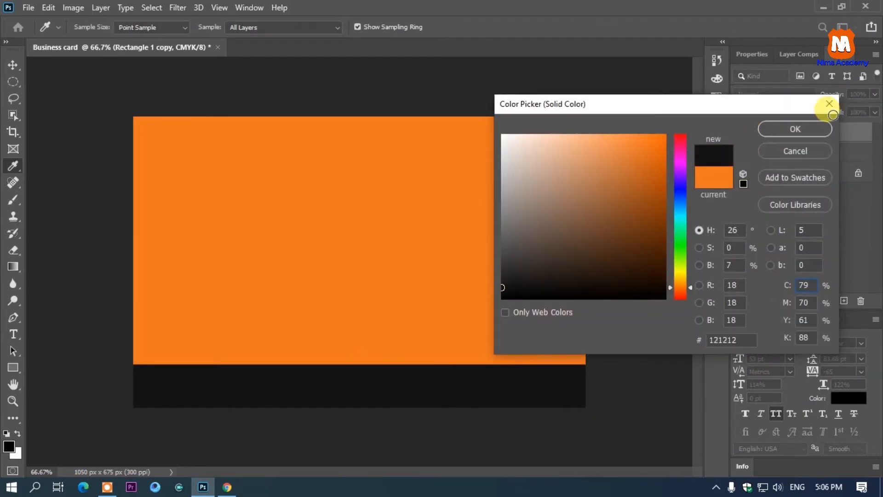
{"action": "left_click", "coordinate": [789, 131]}
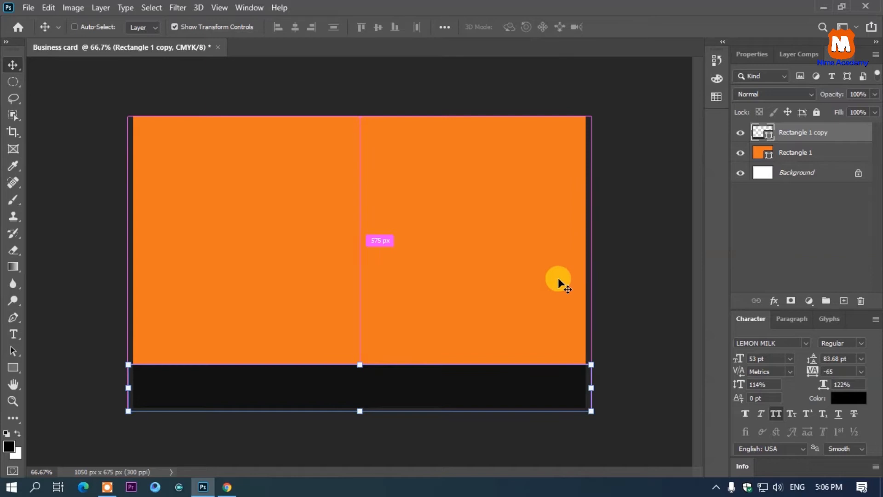
Step: Warp the black strip's upper edge into a wave that dips on the left and rises on the right
{"action": "key", "text": "ctrl+t"}
{"action": "right_click", "coordinate": [403, 381]}
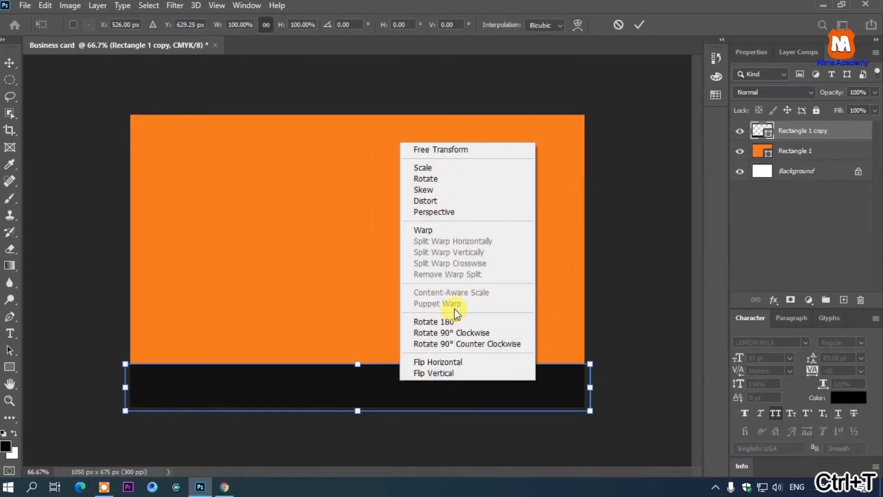
{"action": "left_click", "coordinate": [457, 230]}
{"action": "left_click_drag", "start_coordinate": [437, 362], "coordinate": [485, 307]}
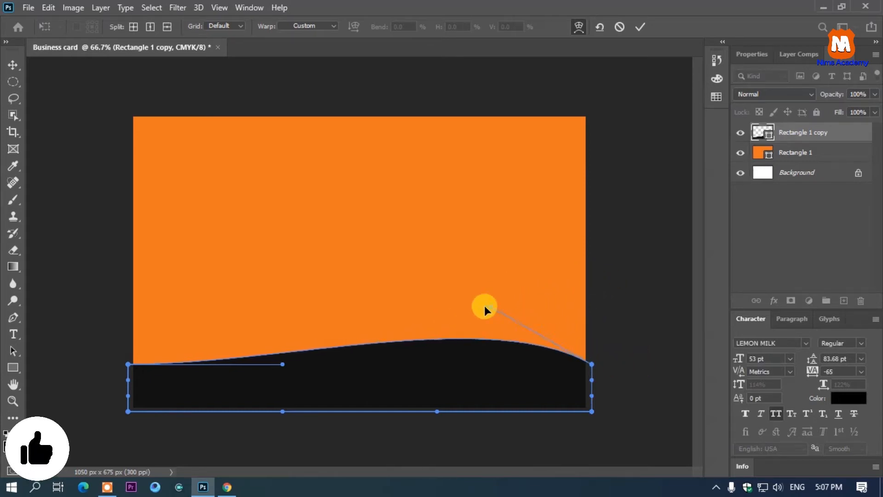
{"action": "left_click_drag", "start_coordinate": [279, 363], "coordinate": [242, 394]}
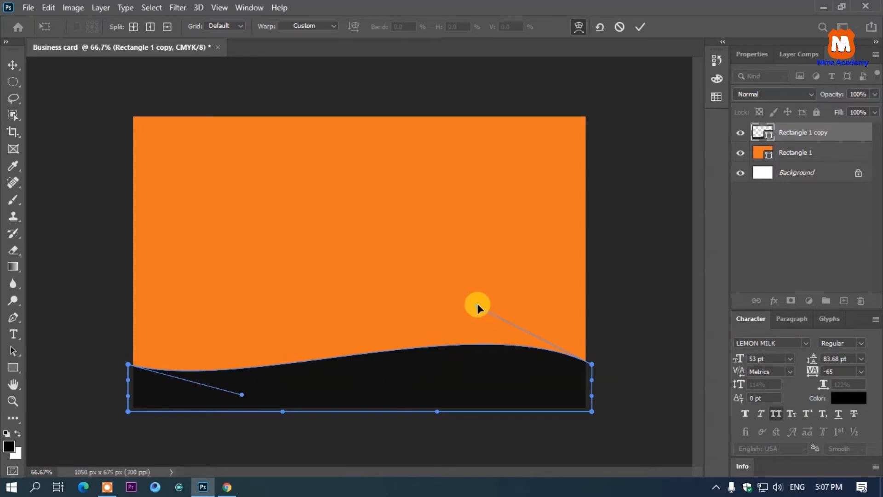
{"action": "left_click_drag", "start_coordinate": [478, 306], "coordinate": [497, 293]}
{"action": "key", "text": "Return"}
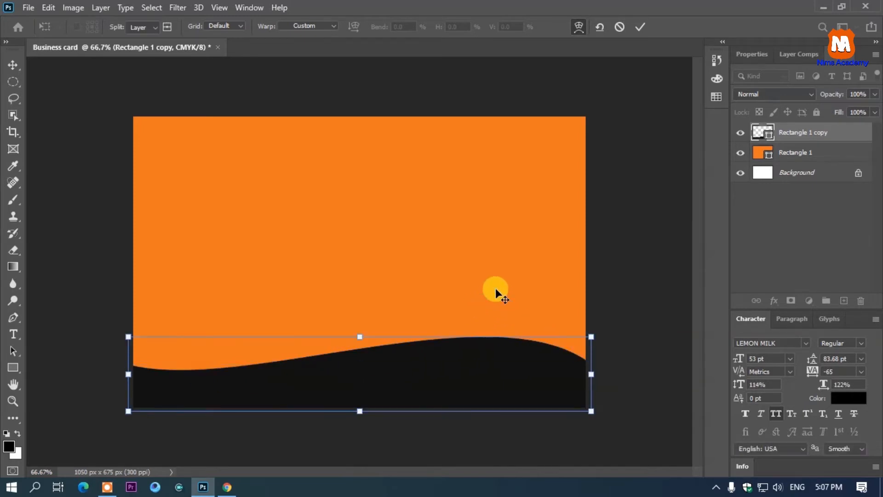
Step: Duplicate the black wave and fill the lower of the two wave layers with white
{"action": "key", "text": "ctrl+j"}
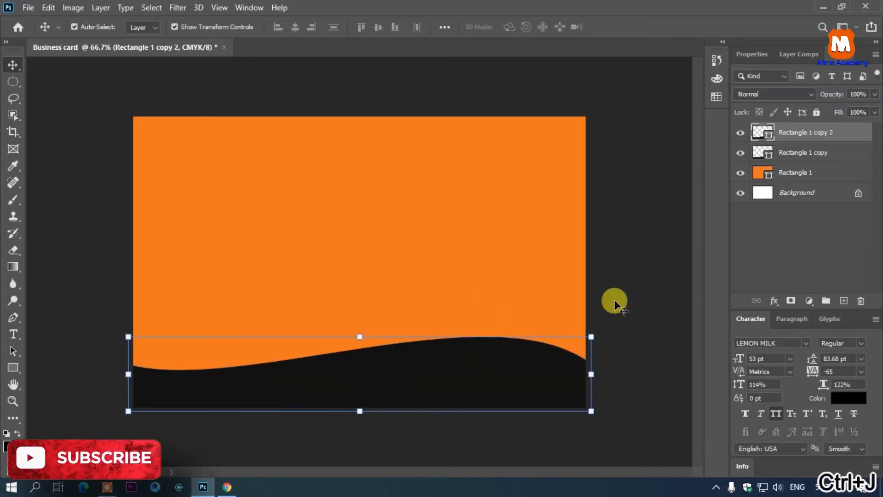
{"action": "left_click", "coordinate": [548, 368]}
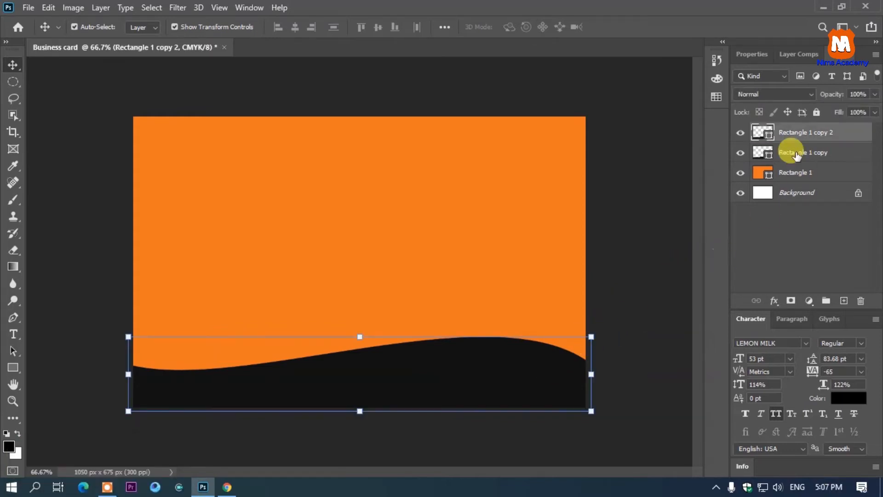
{"action": "double_click", "coordinate": [755, 154]}
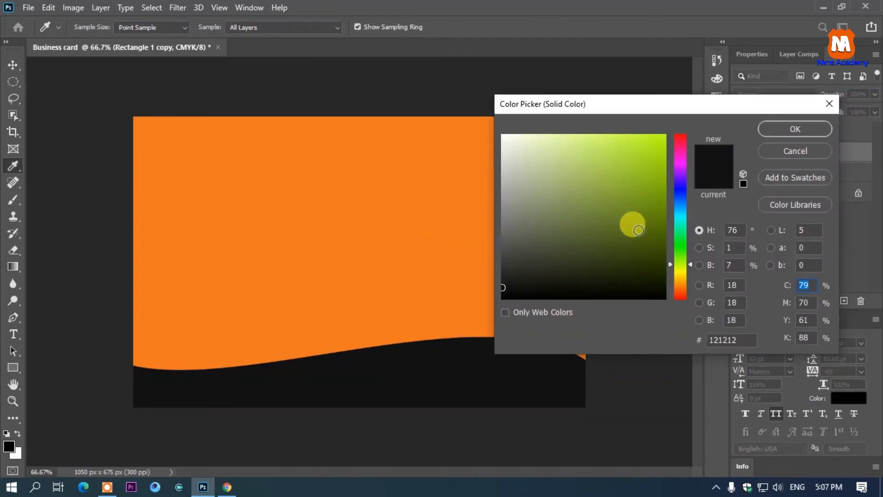
{"action": "left_click_drag", "start_coordinate": [685, 276], "coordinate": [684, 287]}
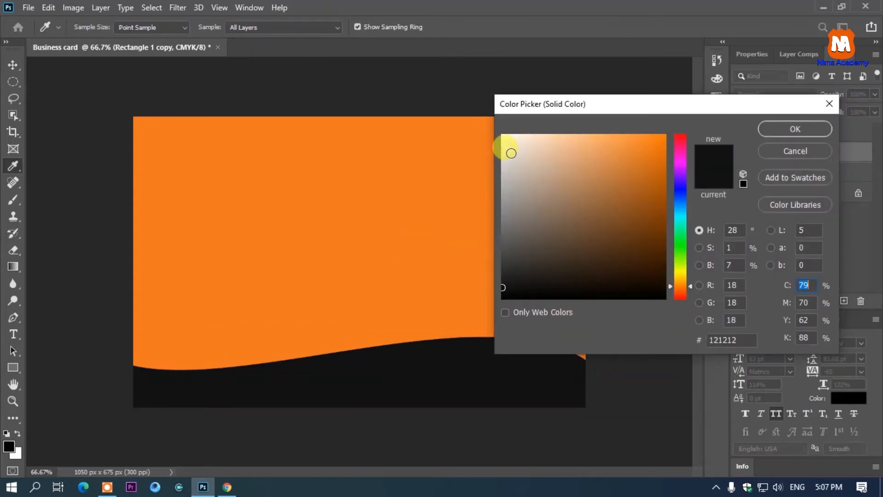
{"action": "left_click_drag", "start_coordinate": [505, 151], "coordinate": [478, 98]}
{"action": "left_click", "coordinate": [778, 133]}
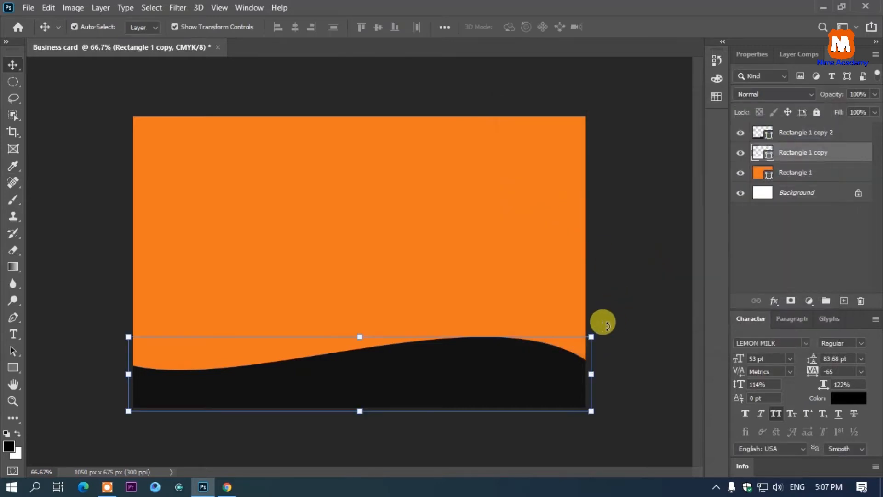
Step: Rotate the white wave about 0.96° and widen it to about 102.9% so it peeks out from behind the black wave
{"action": "left_click_drag", "start_coordinate": [603, 329], "coordinate": [608, 332]}
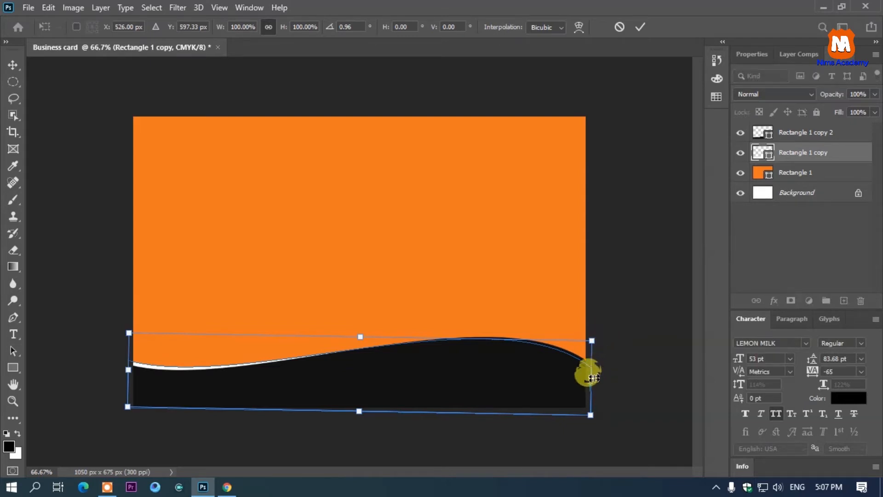
{"action": "left_click_drag", "start_coordinate": [595, 379], "coordinate": [608, 379]}
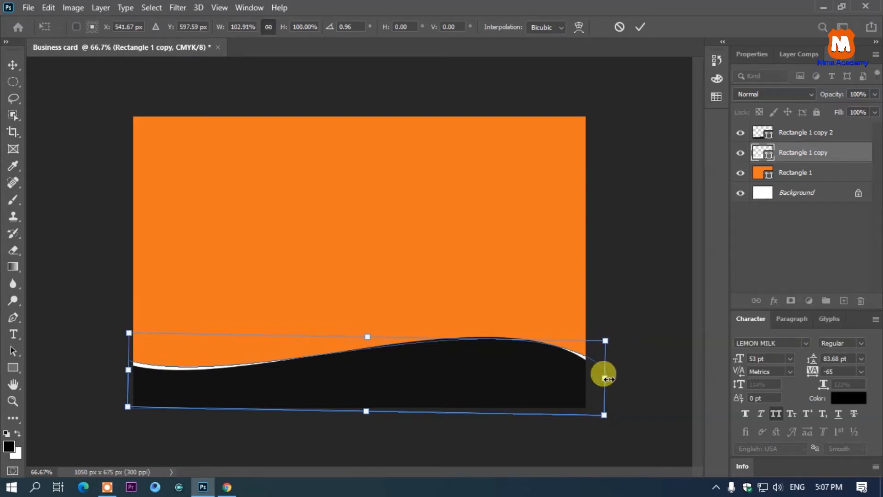
{"action": "key", "text": "Return"}
{"action": "left_click", "coordinate": [672, 289]}
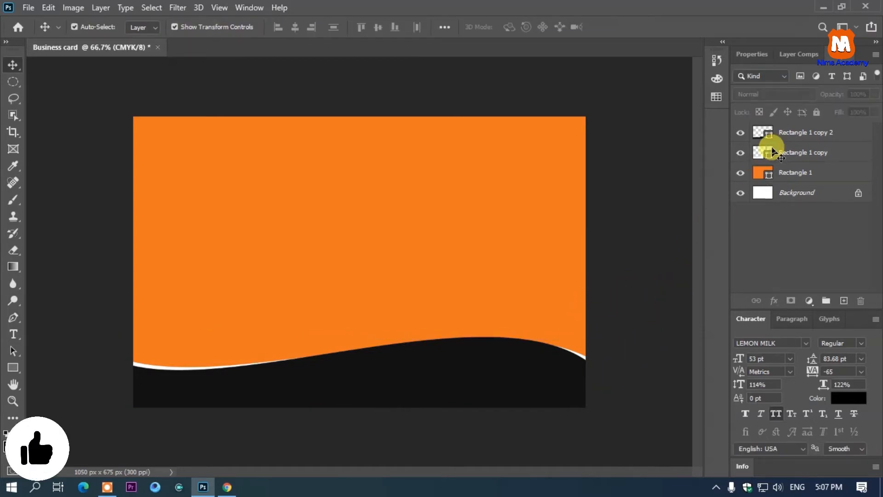
Step: Rename the white wave layer white, the black wave layer grey, and the full-canvas orange rectangle bbg front
{"action": "left_click", "coordinate": [793, 156]}
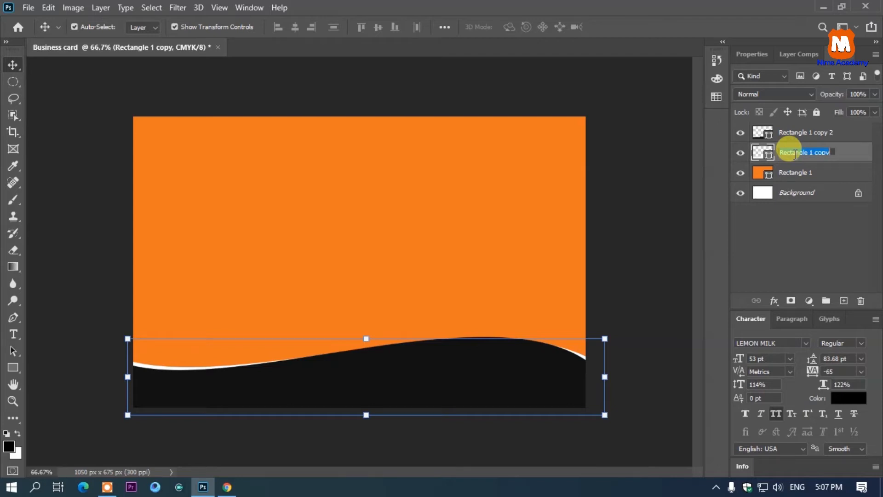
{"action": "type", "text": "white"}
{"action": "key", "text": "Return"}
{"action": "double_click", "coordinate": [808, 132]}
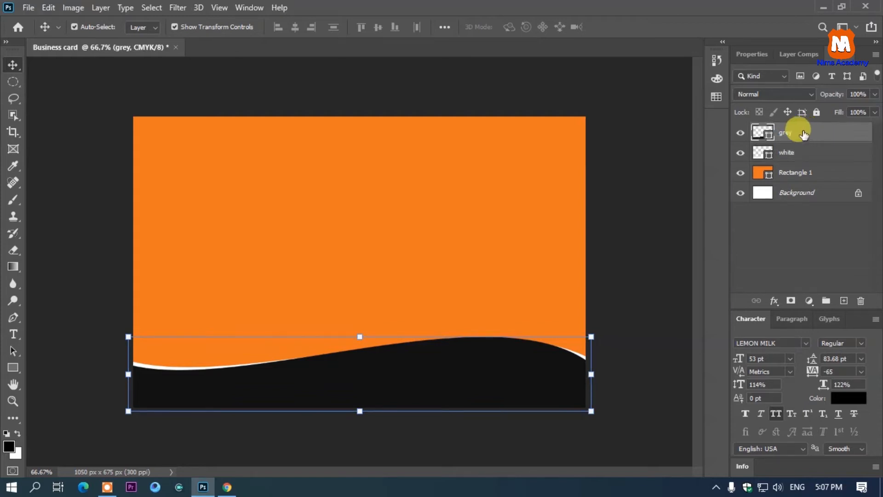
{"action": "left_click", "coordinate": [800, 171]}
{"action": "double_click", "coordinate": [801, 170]}
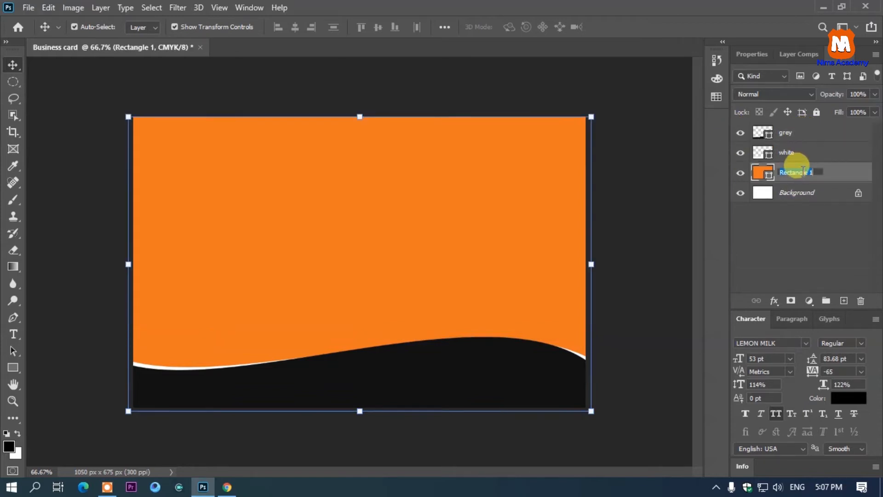
{"action": "type", "text": "bbq fro"}
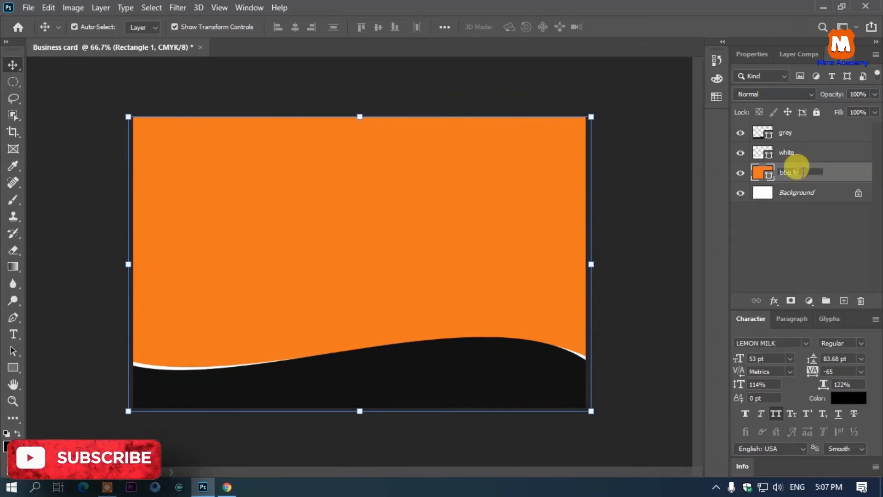
{"action": "type", "text": "nt"}
{"action": "key", "text": "Return"}
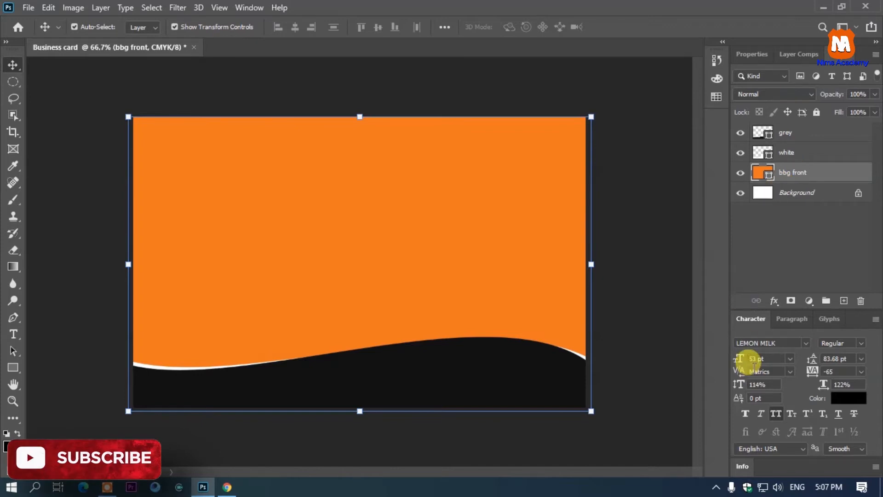
Step: Add a black drop shadow to the white wave layer and adjust the shadow's spread and size
{"action": "left_click", "coordinate": [762, 159]}
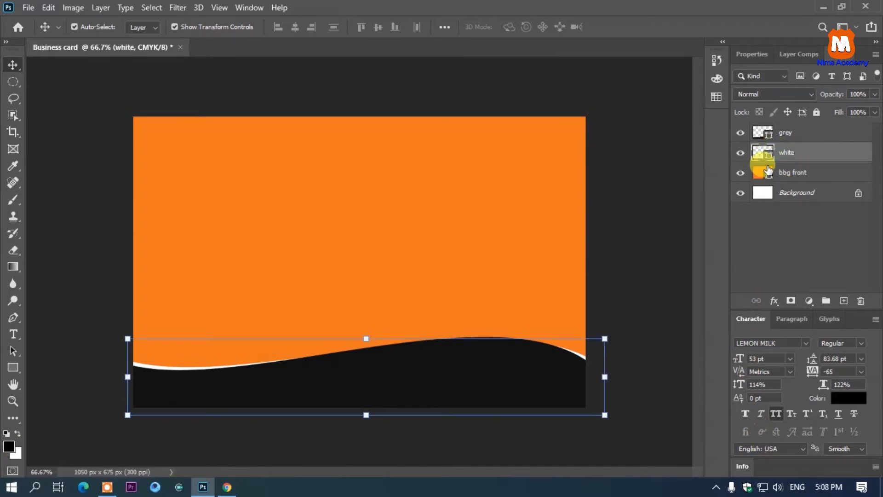
{"action": "left_click", "coordinate": [772, 302]}
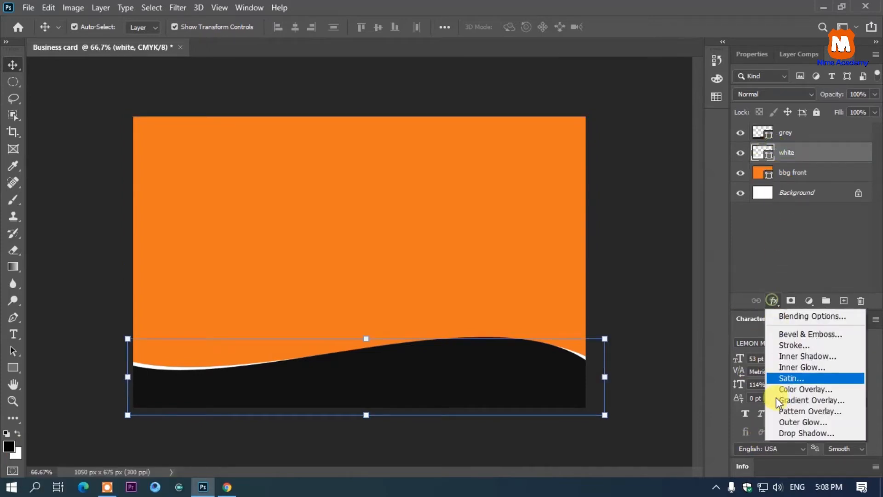
{"action": "left_click", "coordinate": [784, 429]}
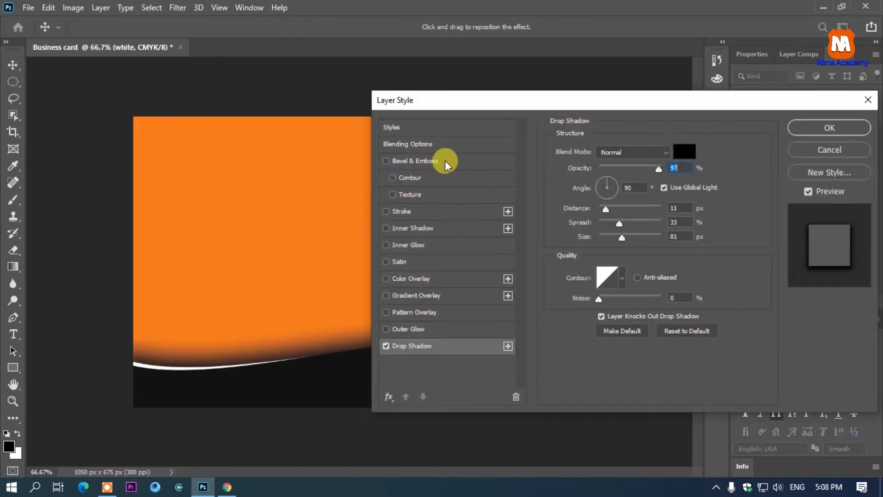
{"action": "mouse_move", "coordinate": [617, 224]}
{"action": "left_mouse_down"}
{"action": "mouse_move", "coordinate": [601, 227]}
{"action": "mouse_move", "coordinate": [616, 240]}
{"action": "left_mouse_up"}
{"action": "left_click", "coordinate": [823, 129]}
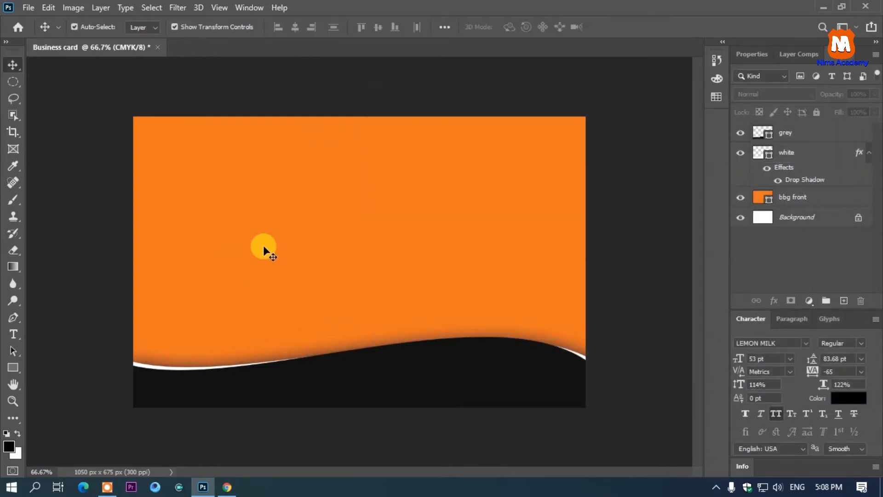
Step: Add a Gradient Overlay to the bbg front layer using the yellow-to-red-orange preset from the Oranges group
{"action": "scroll", "coordinate": [263, 245], "scroll_direction": "down", "scroll_amount": 2}
{"action": "left_click", "coordinate": [340, 213]}
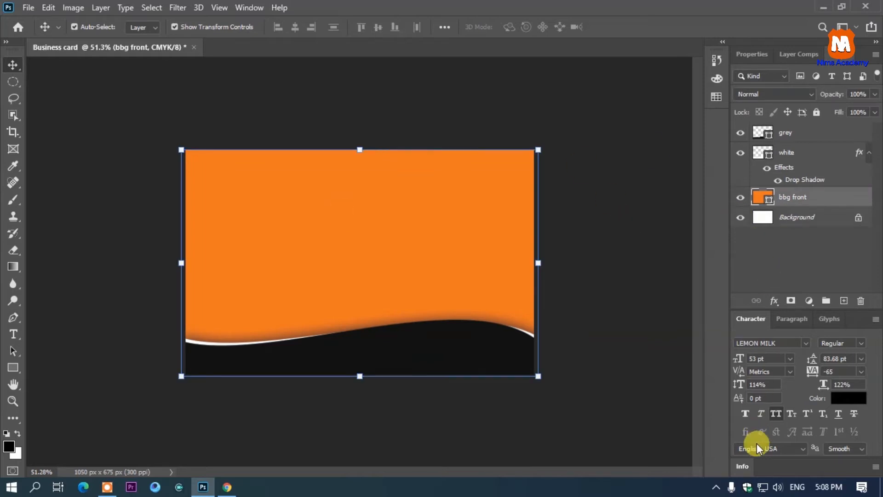
{"action": "left_click", "coordinate": [775, 302]}
{"action": "left_click", "coordinate": [793, 400]}
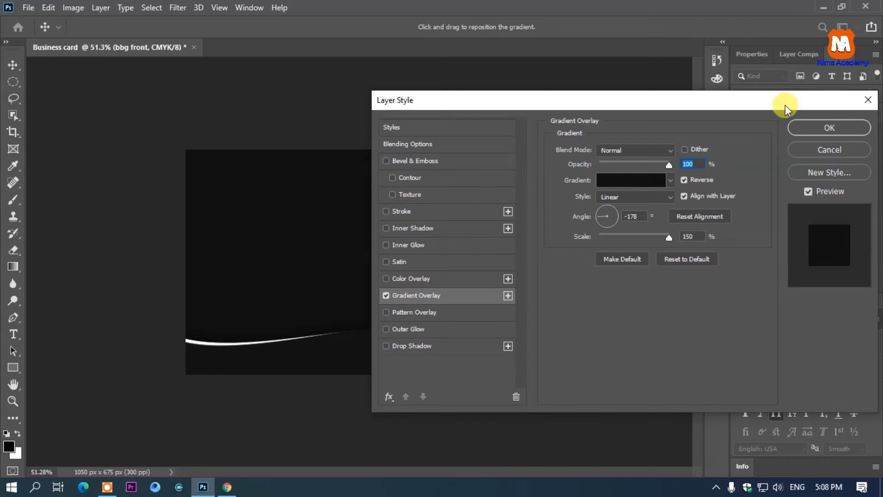
{"action": "left_click", "coordinate": [252, 7]}
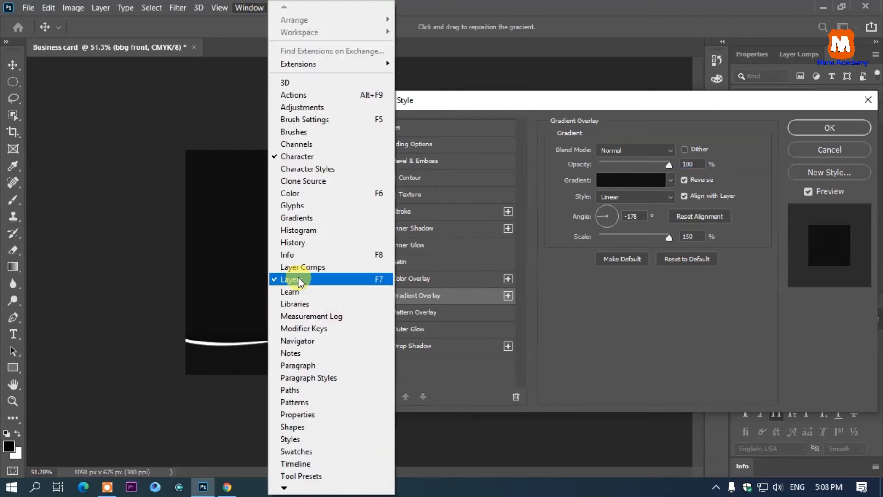
{"action": "left_click", "coordinate": [469, 7]}
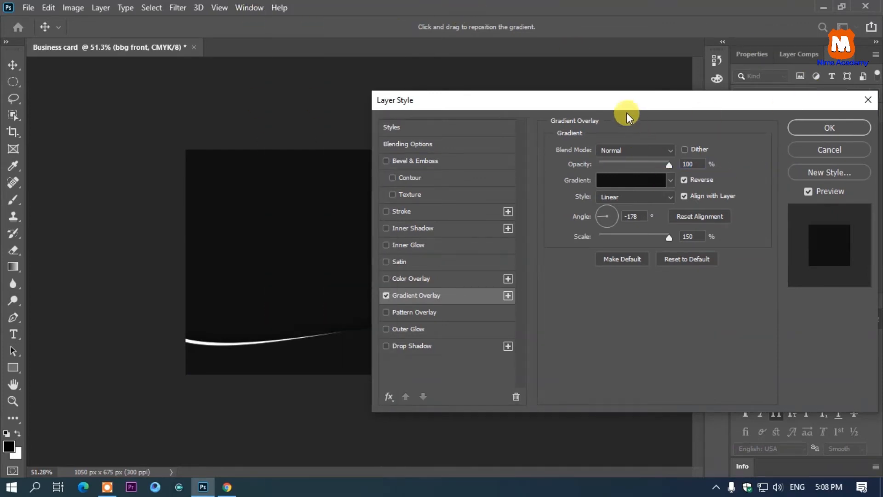
{"action": "left_click_drag", "start_coordinate": [613, 103], "coordinate": [701, 105]}
{"action": "left_click", "coordinate": [761, 181]}
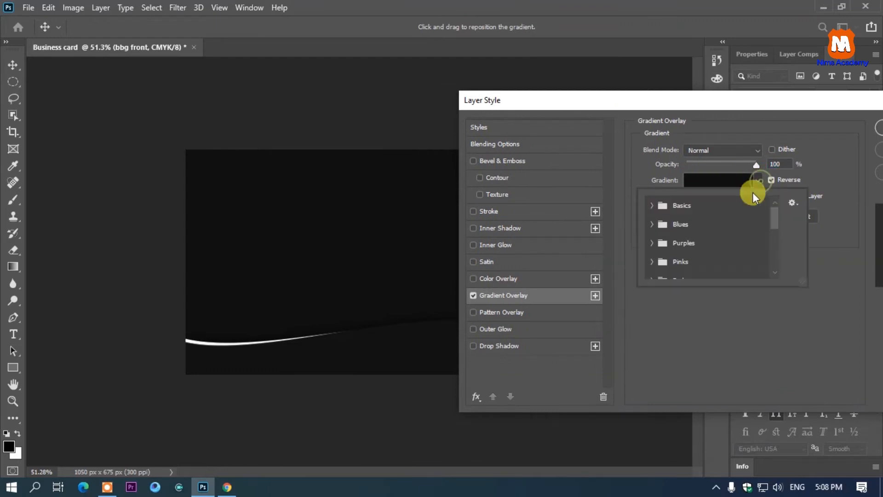
{"action": "scroll", "coordinate": [653, 244], "scroll_direction": "down", "scroll_amount": 2}
{"action": "left_click", "coordinate": [652, 256]}
{"action": "scroll", "coordinate": [736, 250], "scroll_direction": "down", "scroll_amount": 1}
{"action": "left_click", "coordinate": [749, 246]}
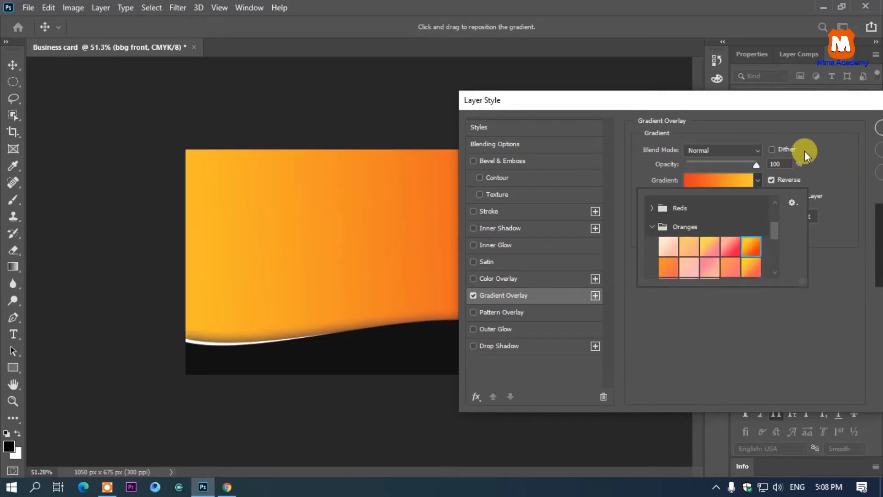
Step: Set the gradient overlay's angle to 90° and apply the layer style
{"action": "left_click_drag", "start_coordinate": [736, 106], "coordinate": [654, 126]}
{"action": "left_click_drag", "start_coordinate": [646, 235], "coordinate": [588, 235]}
{"action": "type", "text": "0"}
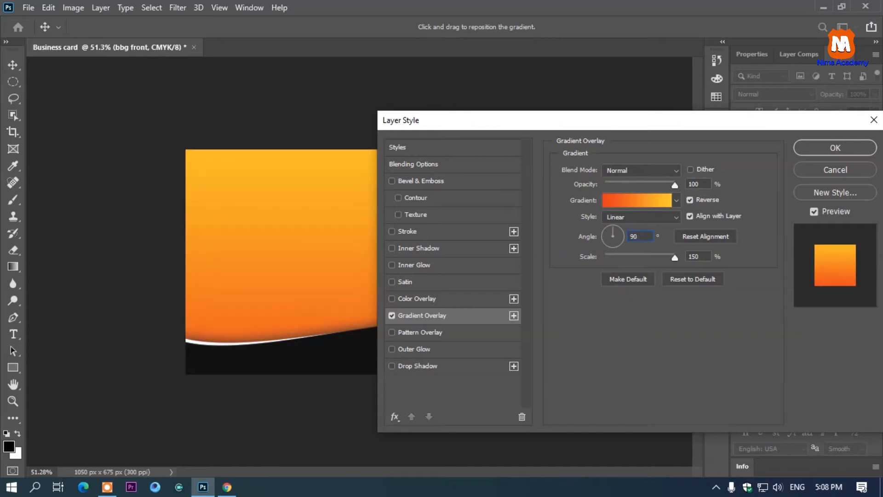
{"action": "key", "text": "Return"}
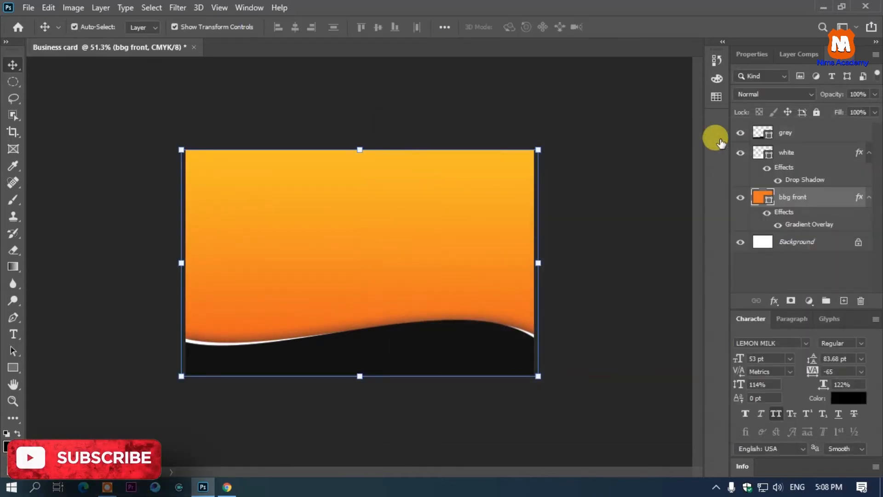
Step: Compare the card with the background's gradient overlay hidden and shown
{"action": "scroll", "coordinate": [481, 179], "scroll_direction": "down", "scroll_amount": 3}
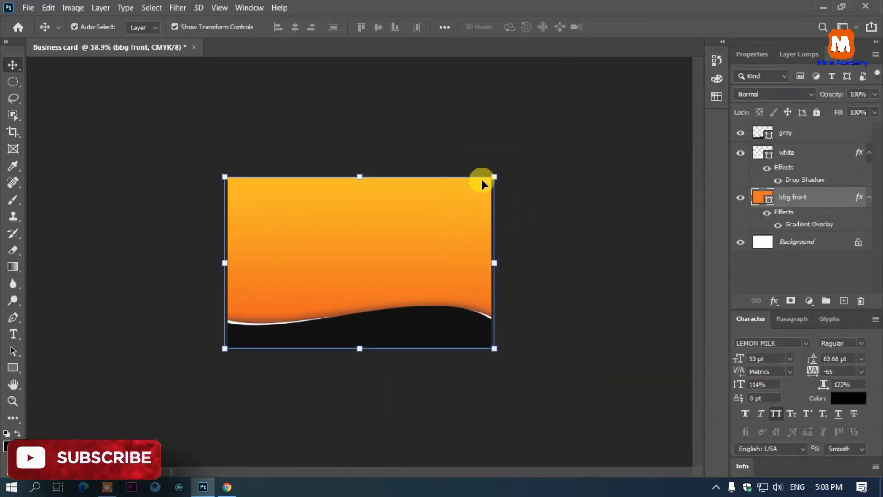
{"action": "left_click", "coordinate": [777, 224]}
{"action": "left_click", "coordinate": [777, 225]}
{"action": "left_click", "coordinate": [559, 122]}
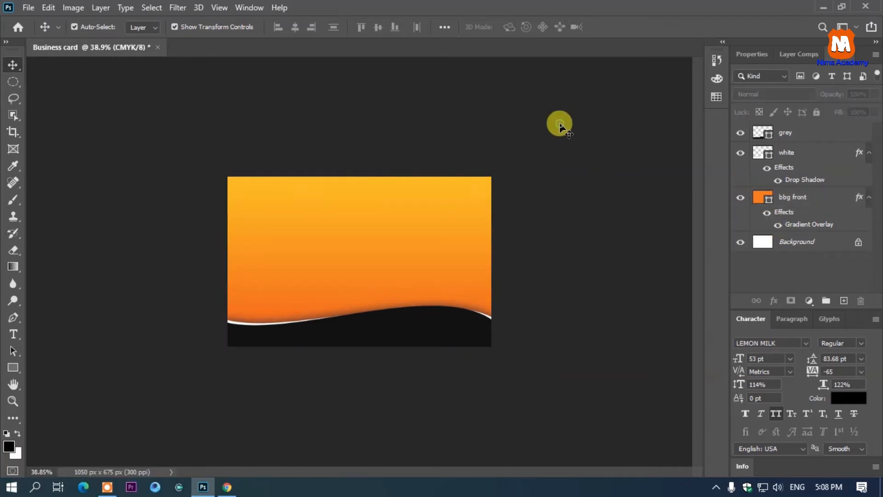
{"action": "scroll", "coordinate": [385, 283], "scroll_direction": "up", "scroll_amount": 1}
{"action": "scroll", "coordinate": [384, 283], "scroll_direction": "down", "scroll_amount": 1}
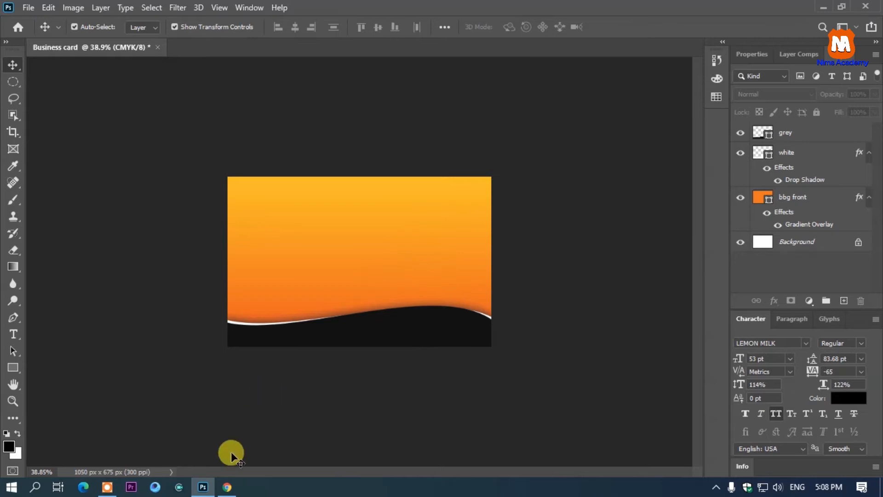
Step: Switch to Chrome and copy the enlarged yellow auto rickshaw picture from the Google image results
{"action": "left_click", "coordinate": [226, 487]}
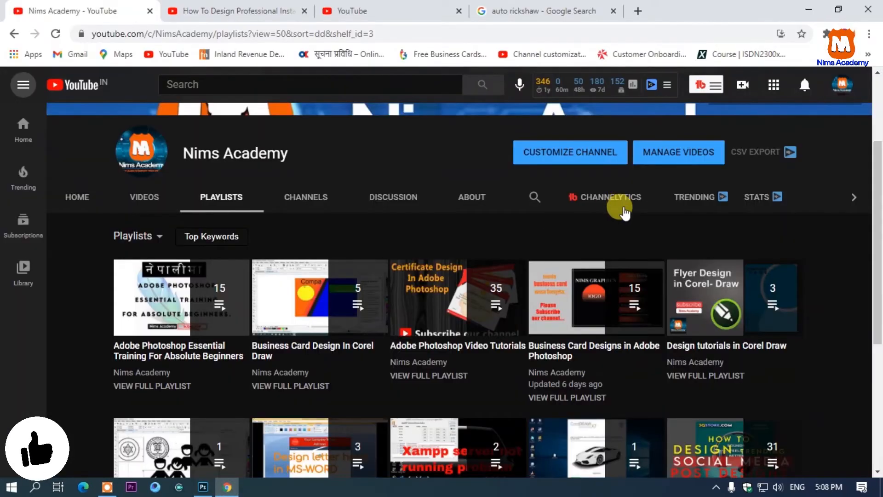
{"action": "left_click", "coordinate": [511, 15]}
{"action": "right_click", "coordinate": [721, 199]}
{"action": "left_click", "coordinate": [724, 351]}
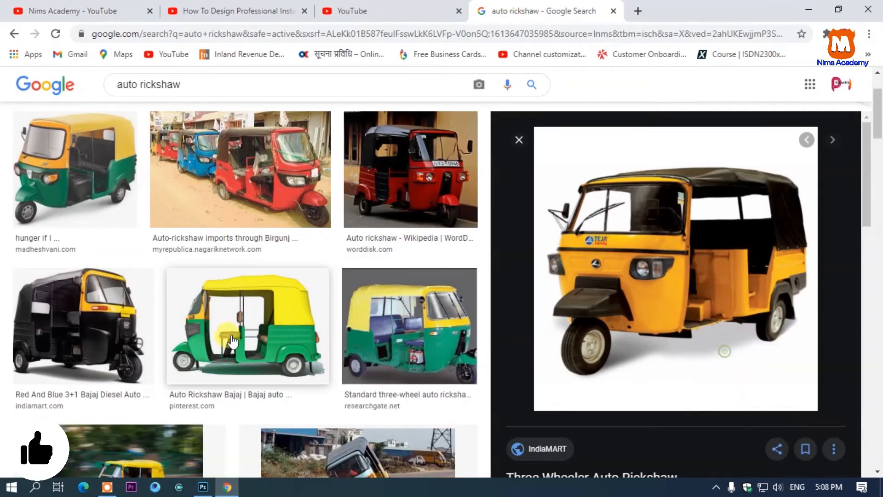
Step: Switch back to Photoshop and paste the auto rickshaw picture near the middle of the card
{"action": "left_click", "coordinate": [203, 486]}
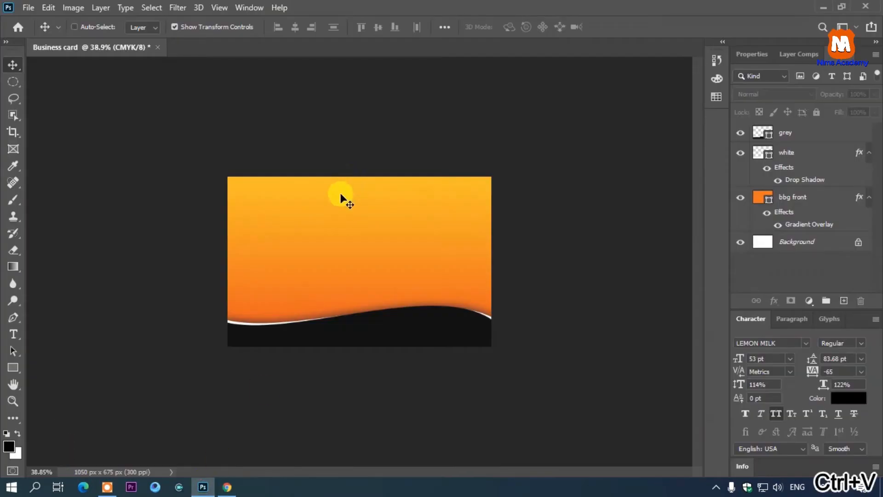
{"action": "key", "text": "ctrl+v"}
{"action": "mouse_move", "coordinate": [427, 262]}
{"action": "left_mouse_down"}
{"action": "mouse_move", "coordinate": [437, 242]}
{"action": "mouse_move", "coordinate": [438, 255]}
{"action": "left_mouse_up"}
{"action": "key", "text": "Return"}
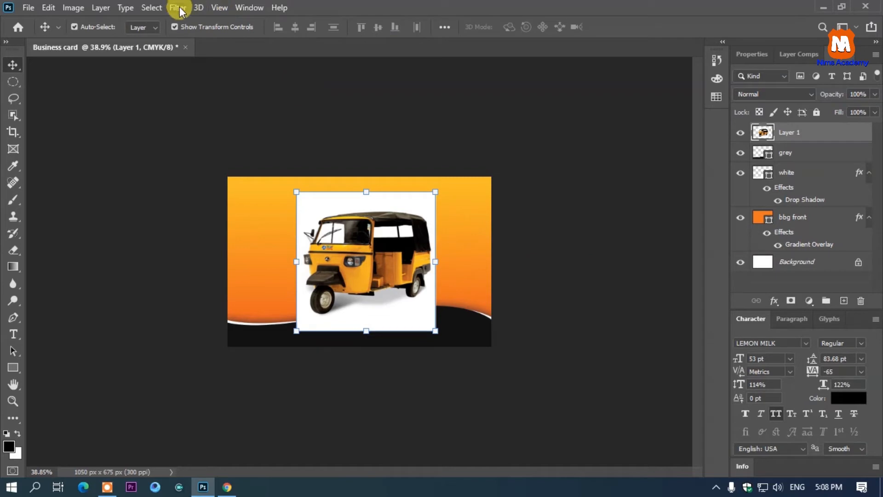
Step: Select the auto rickshaw in the pasted picture with the Subject selection command
{"action": "left_click", "coordinate": [177, 9]}
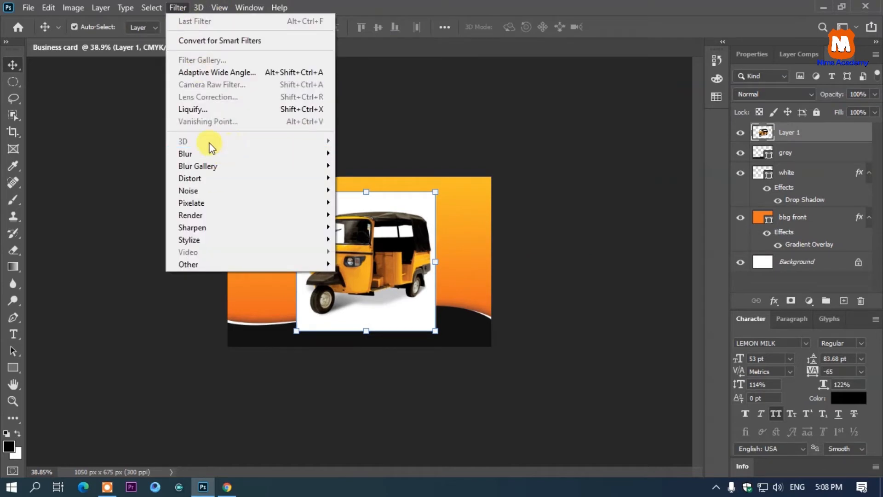
{"action": "mouse_move", "coordinate": [152, 8]}
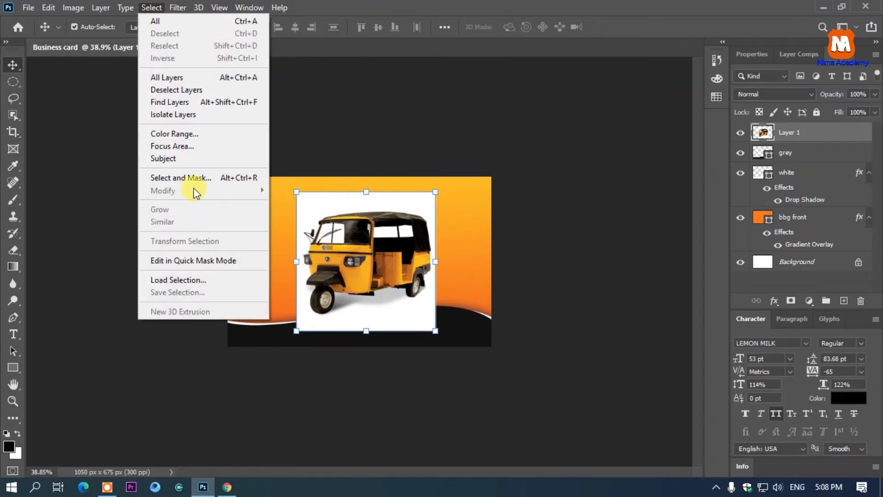
{"action": "left_click", "coordinate": [175, 160]}
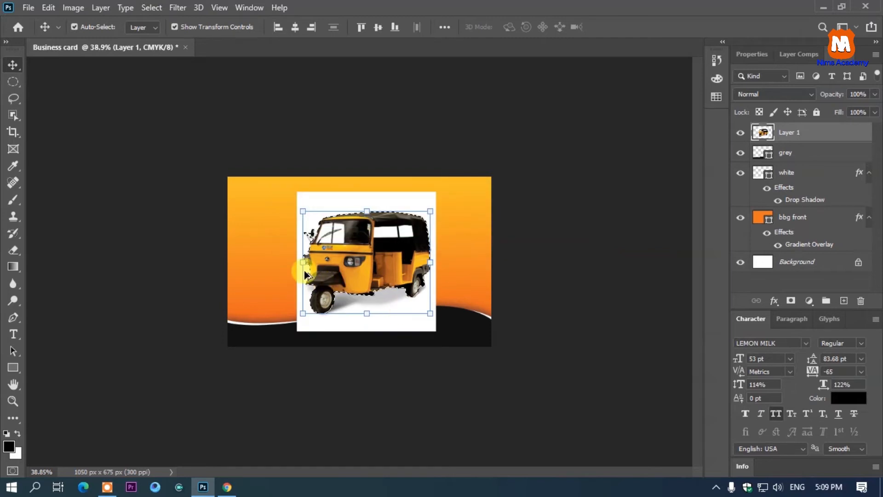
Step: Refine the selection around the rickshaw's side mirror and its bracket by adding and subtracting small areas with the Elliptical Marquee
{"action": "key", "text": "ctrl+0"}
{"action": "scroll", "coordinate": [236, 194], "scroll_direction": "up", "scroll_amount": 6}
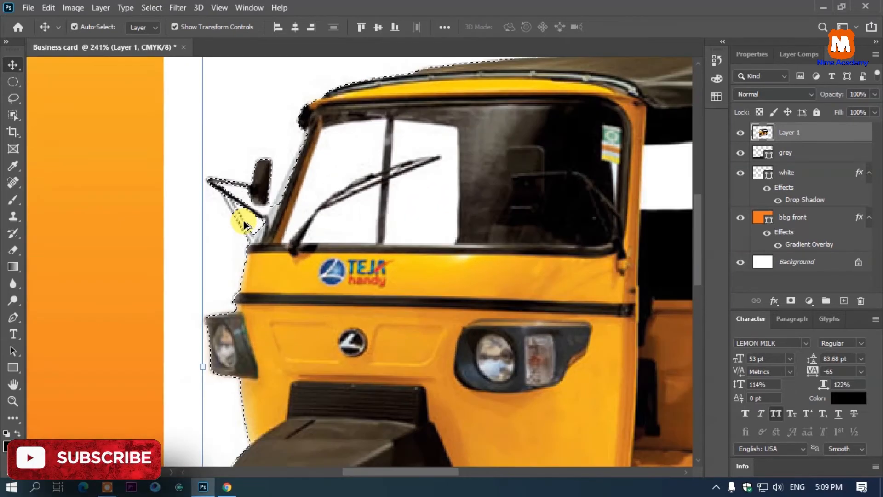
{"action": "left_click", "coordinate": [12, 82]}
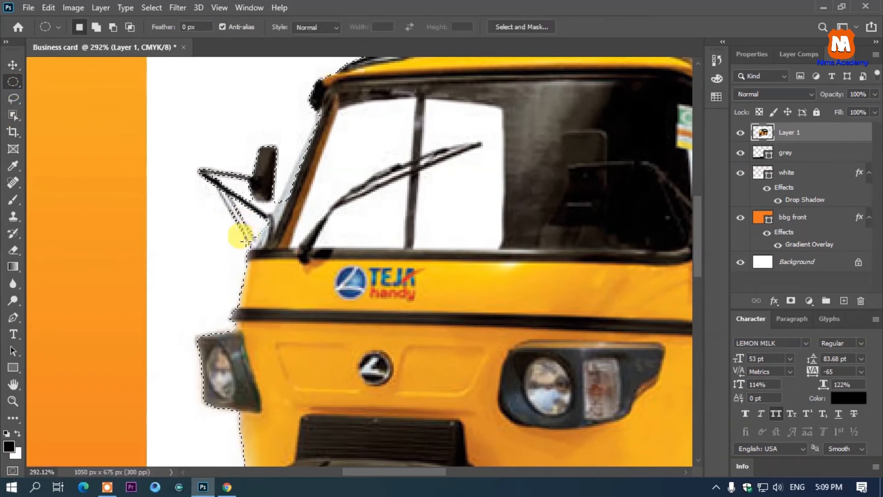
{"action": "left_click_drag", "start_coordinate": [248, 244], "coordinate": [233, 215]}
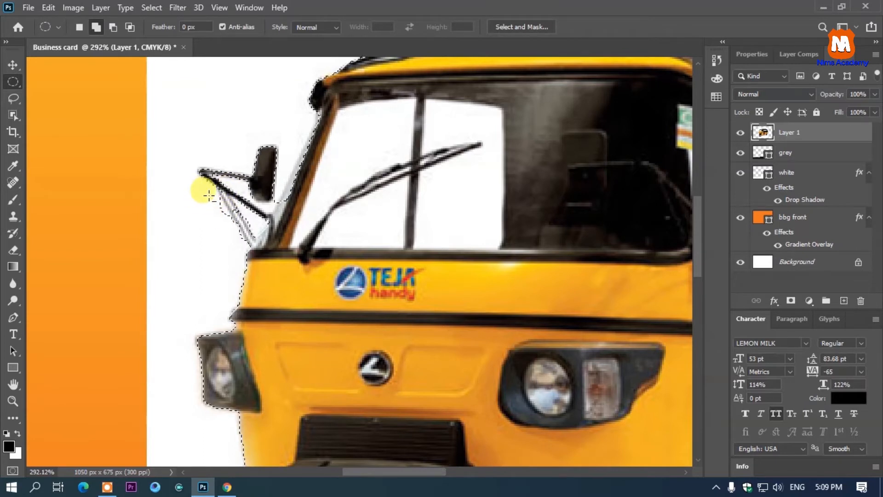
{"action": "key", "text": "alt"}
{"action": "left_click_drag", "start_coordinate": [219, 210], "coordinate": [234, 226]}
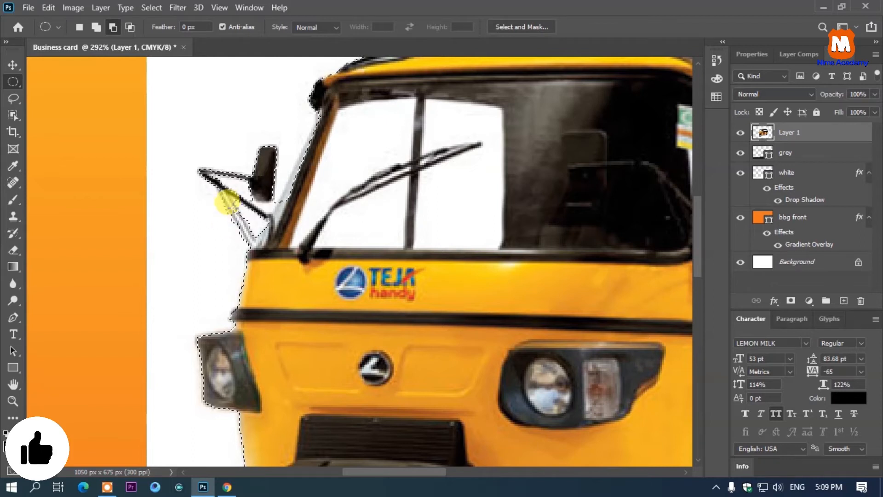
Step: Add a layer mask from the selection to hide the white background around the auto rickshaw
{"action": "scroll", "coordinate": [234, 220], "scroll_direction": "down", "scroll_amount": 8, "text": "alt"}
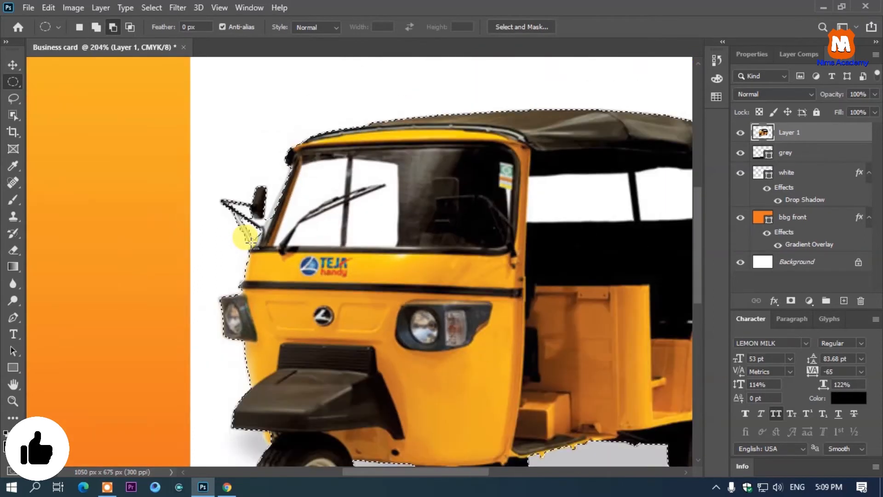
{"action": "scroll", "coordinate": [251, 242], "scroll_direction": "down", "scroll_amount": 2, "text": "alt"}
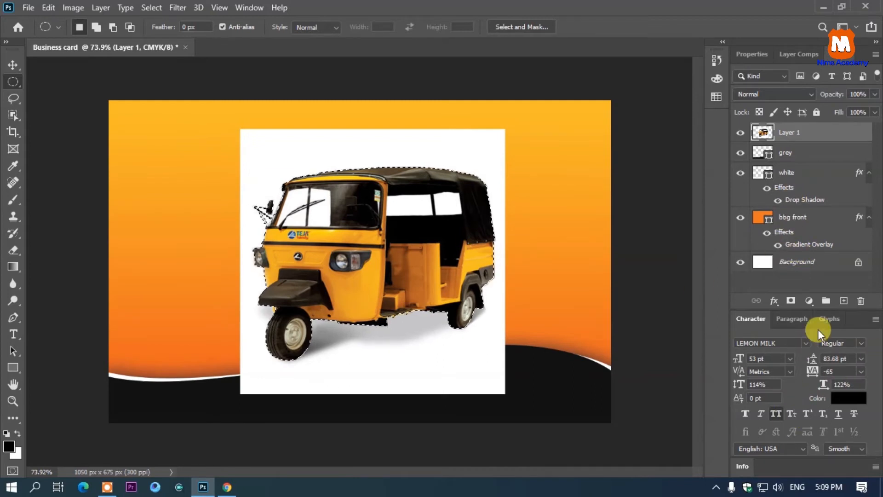
{"action": "left_click", "coordinate": [790, 300]}
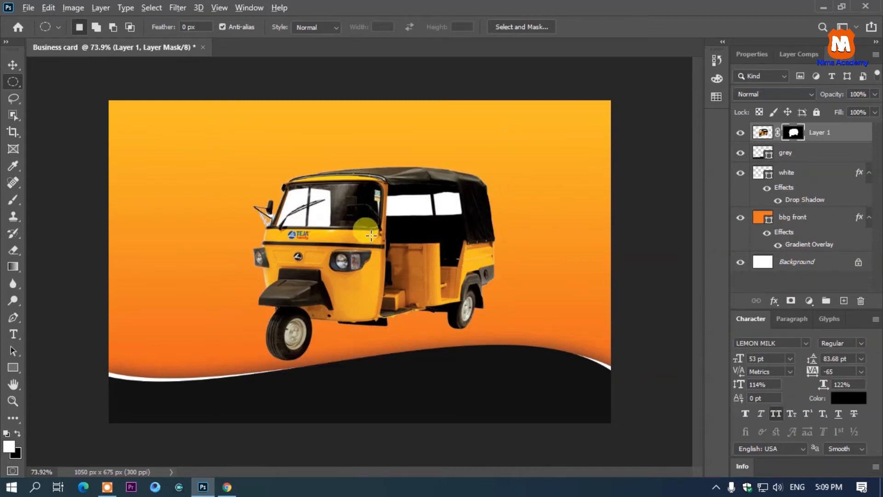
Step: Scale down the cut-out rickshaw and place it in the card's lower right area, with its wheels on the dark wave
{"action": "scroll", "coordinate": [371, 235], "scroll_direction": "up", "scroll_amount": 1, "text": "alt"}
{"action": "scroll", "coordinate": [266, 180], "scroll_direction": "up", "scroll_amount": 1, "text": "alt"}
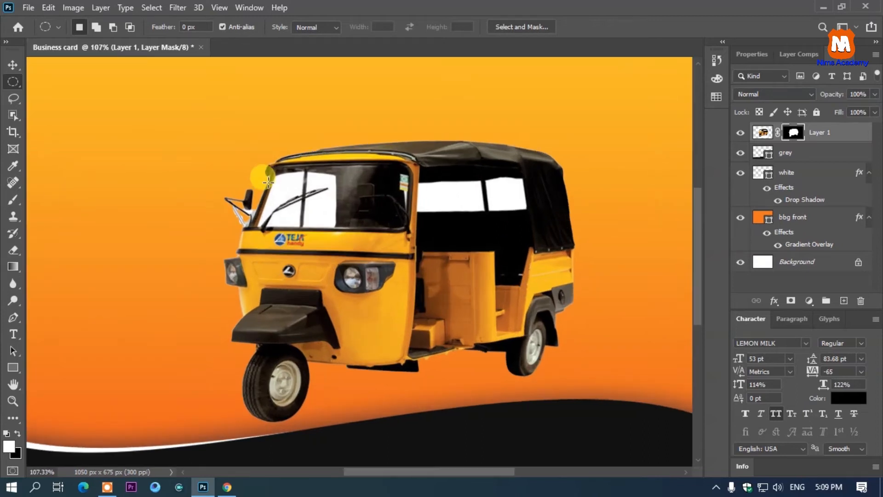
{"action": "scroll", "coordinate": [273, 186], "scroll_direction": "down", "scroll_amount": 2, "text": "alt"}
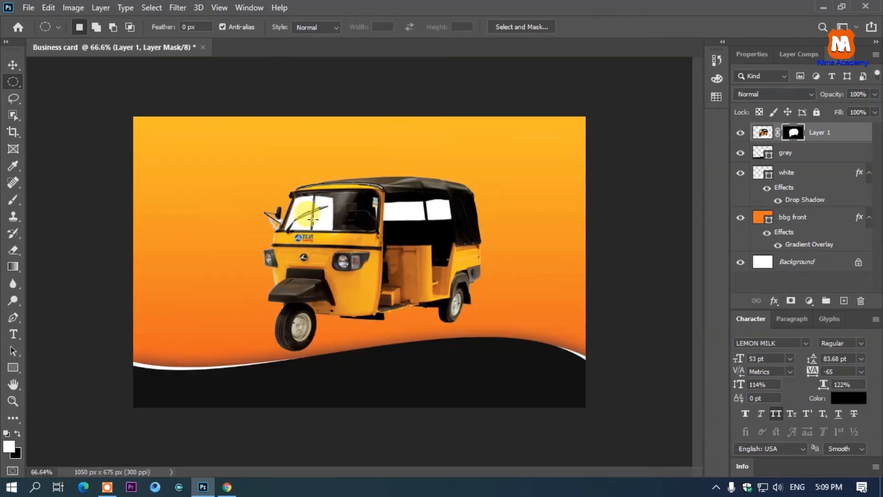
{"action": "scroll", "coordinate": [365, 207], "scroll_direction": "down", "scroll_amount": 3, "text": "alt"}
{"action": "scroll", "coordinate": [373, 216], "scroll_direction": "up", "scroll_amount": 1, "text": "alt"}
{"action": "scroll", "coordinate": [375, 222], "scroll_direction": "down", "scroll_amount": 1, "text": "alt"}
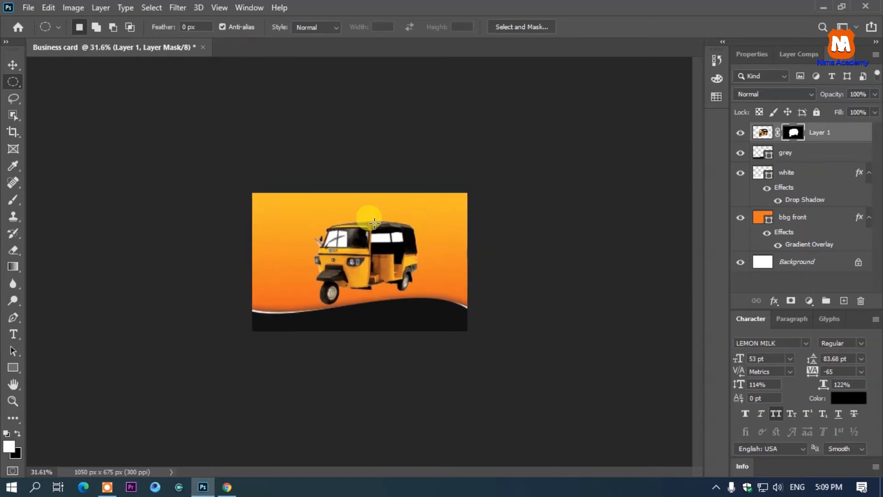
{"action": "left_click", "coordinate": [14, 67]}
{"action": "left_click", "coordinate": [320, 99]}
{"action": "left_click", "coordinate": [394, 249]}
{"action": "left_click_drag", "start_coordinate": [420, 261], "coordinate": [434, 258]}
{"action": "key", "text": "Return"}
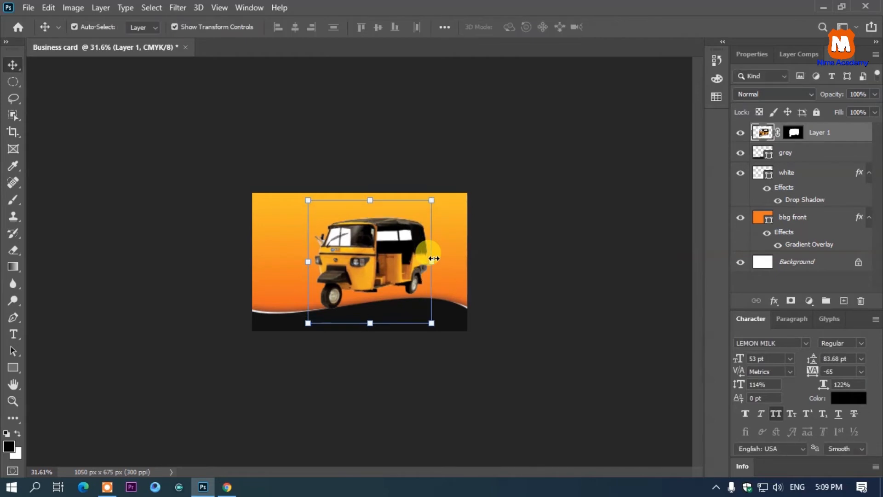
{"action": "mouse_move", "coordinate": [433, 256]}
{"action": "left_mouse_down"}
{"action": "mouse_move", "coordinate": [392, 262]}
{"action": "mouse_move", "coordinate": [424, 262]}
{"action": "left_mouse_up"}
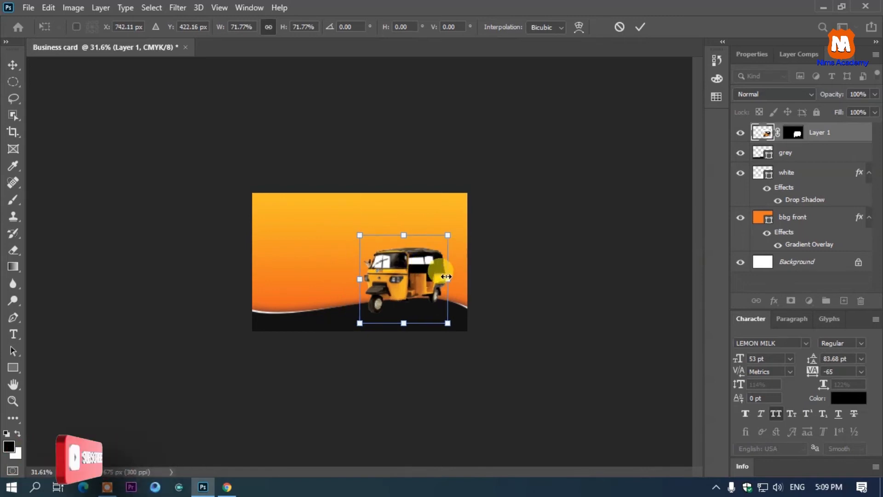
{"action": "left_click", "coordinate": [542, 243]}
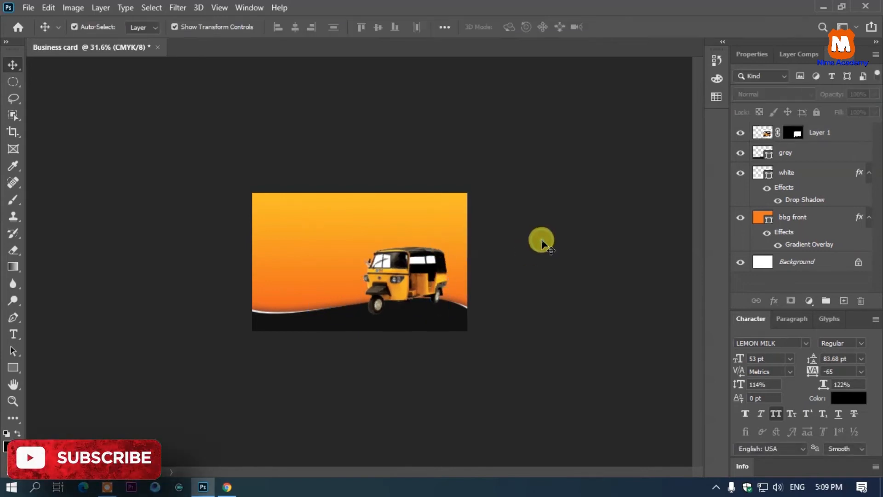
Step: Add a drop shadow to the rickshaw layer with 45% opacity, a 97° angle and a distance of 67 px
{"action": "left_click", "coordinate": [774, 301]}
{"action": "left_click", "coordinate": [791, 432]}
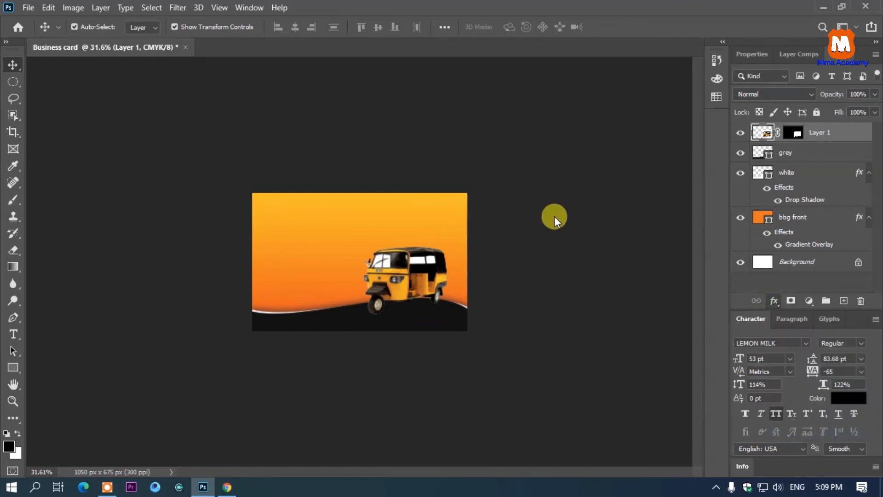
{"action": "left_click_drag", "start_coordinate": [497, 123], "coordinate": [625, 56]}
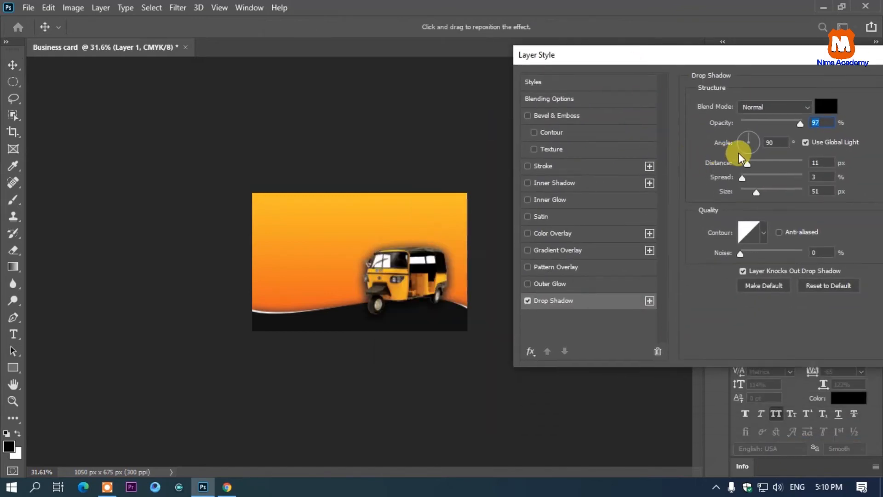
{"action": "key", "text": "Tab"}
{"action": "left_click_drag", "start_coordinate": [402, 212], "coordinate": [411, 260]}
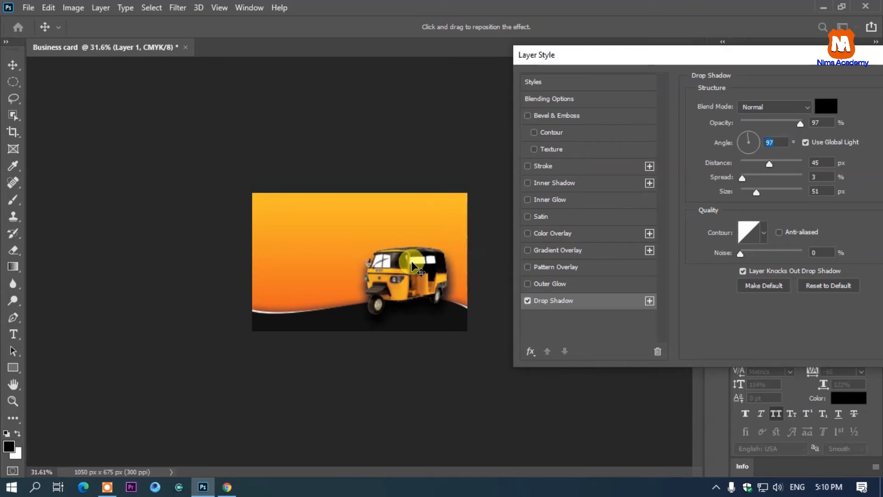
{"action": "left_click_drag", "start_coordinate": [773, 124], "coordinate": [769, 125]}
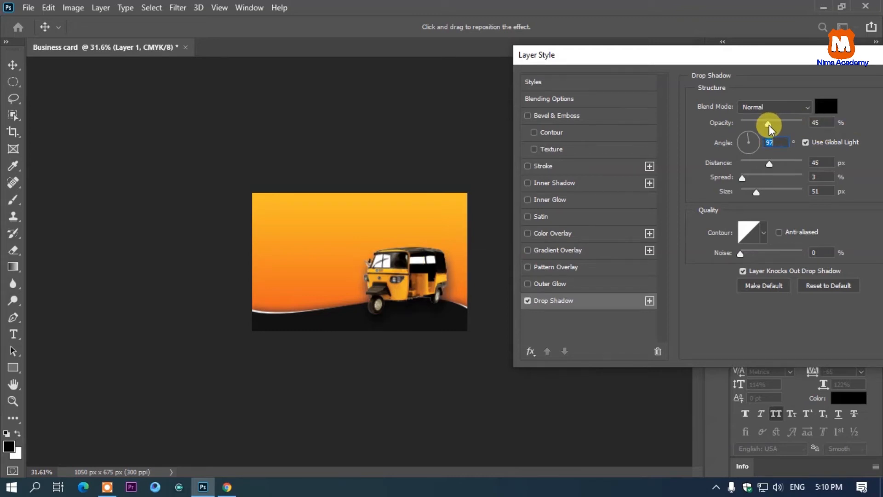
{"action": "left_click_drag", "start_coordinate": [769, 163], "coordinate": [777, 164]}
{"action": "left_click_drag", "start_coordinate": [785, 59], "coordinate": [673, 59]}
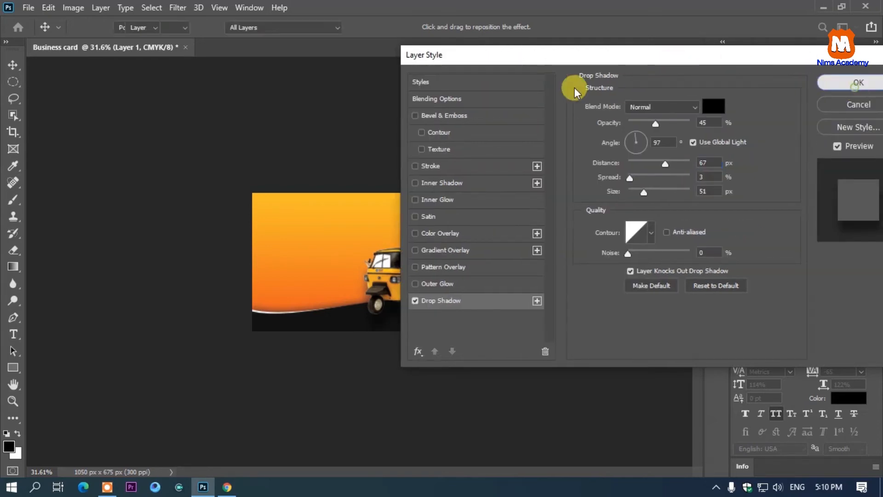
{"action": "left_click", "coordinate": [830, 83]}
{"action": "left_click", "coordinate": [377, 156]}
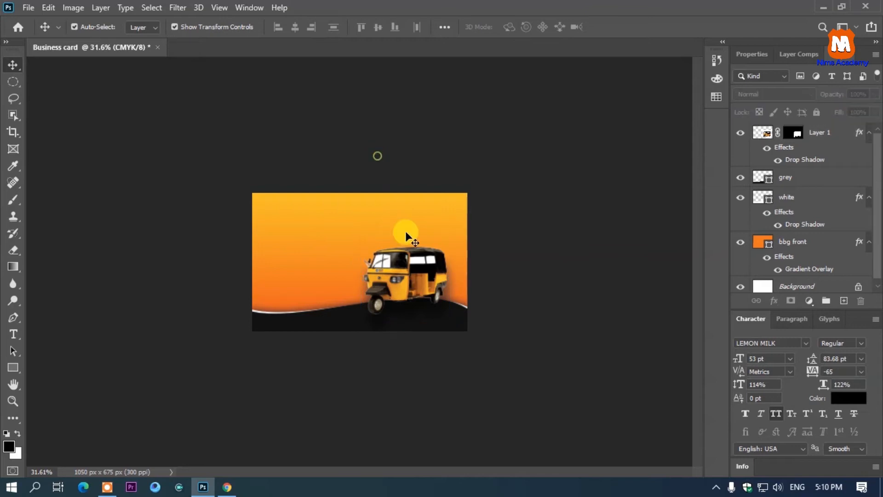
Step: Start a 24 pt text line in the upper part of the card and clear the trial Devanagari characters
{"action": "left_click", "coordinate": [12, 334]}
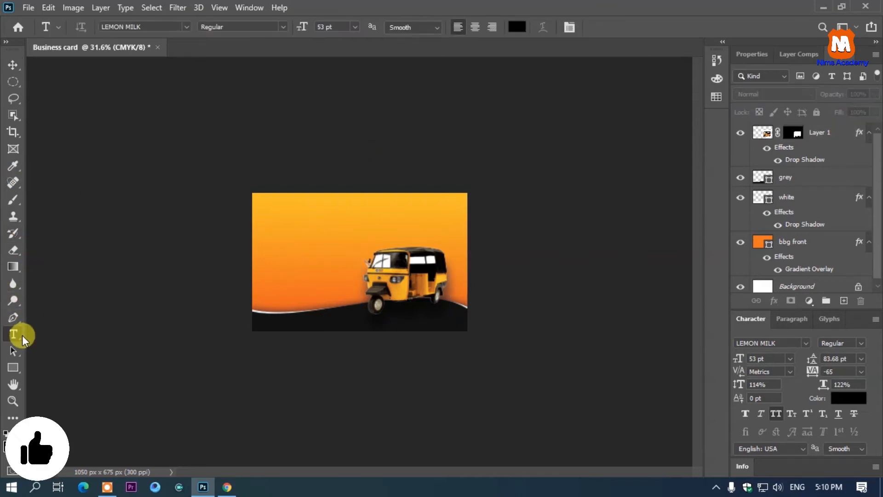
{"action": "left_click", "coordinate": [294, 237]}
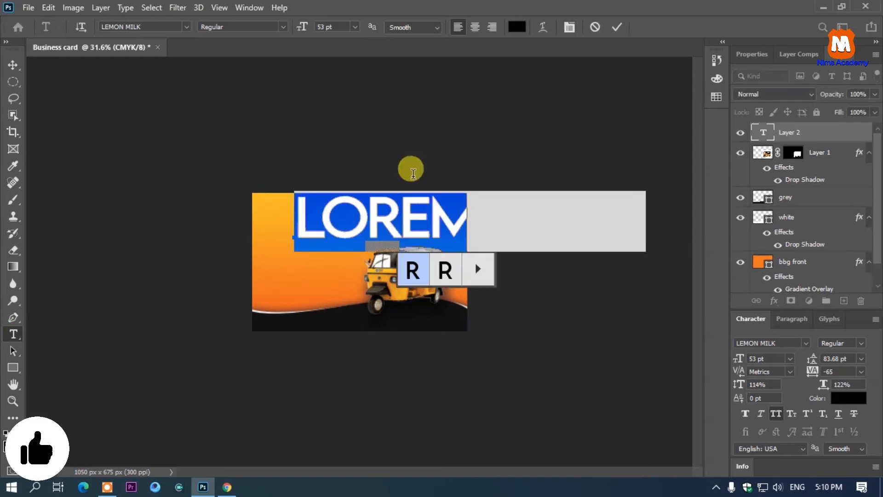
{"action": "left_click_drag", "start_coordinate": [302, 28], "coordinate": [285, 28]}
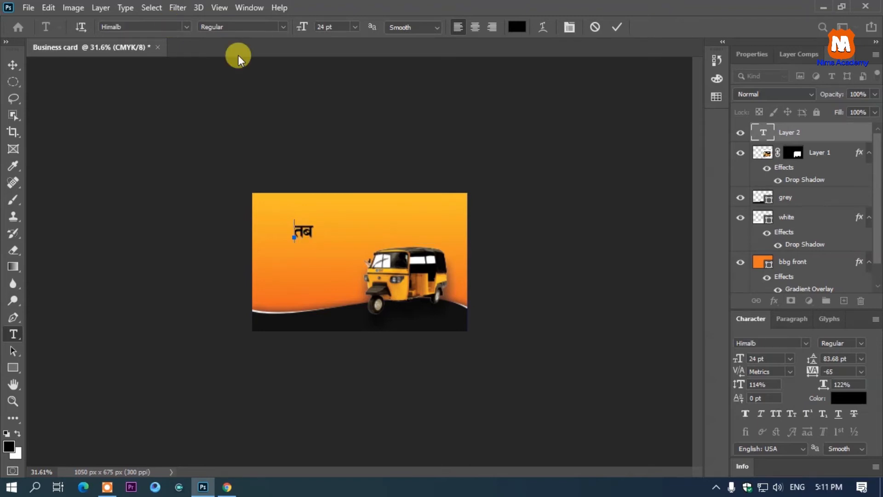
{"action": "key", "text": "alt+shift"}
{"action": "key", "text": "BackSpace"}
{"action": "key", "text": "BackSpace"}
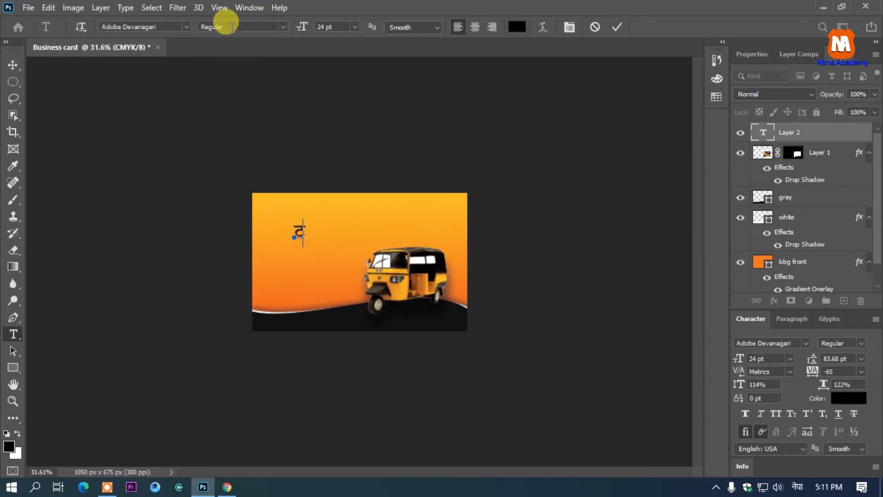
Step: Set the new text line's font to Oswald Bold
{"action": "left_click", "coordinate": [184, 22]}
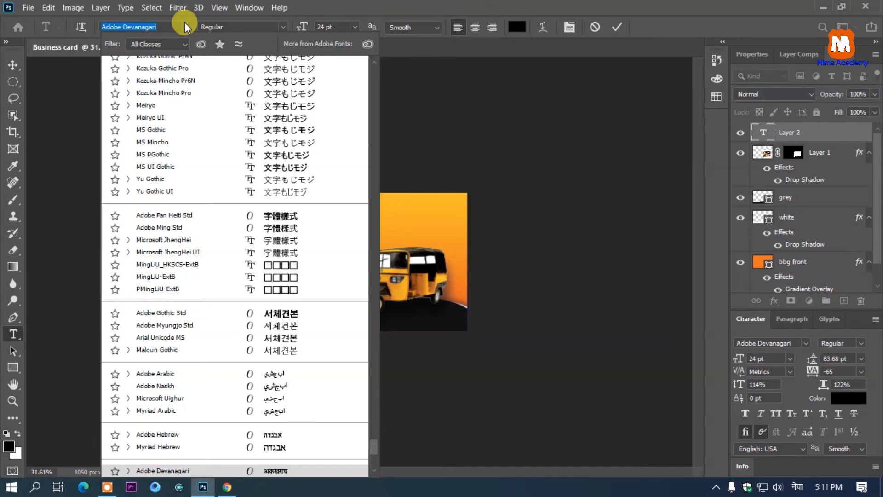
{"action": "type", "text": "यक"}
{"action": "key", "text": "BackSpace"}
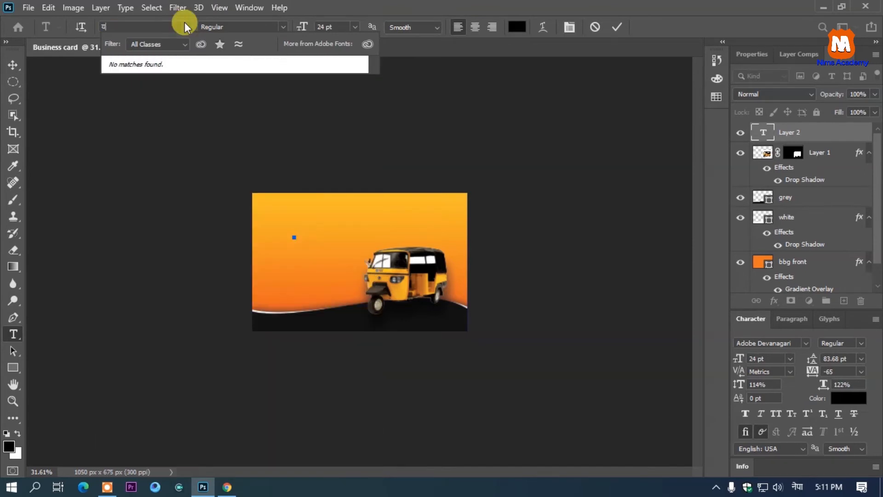
{"action": "key", "text": "BackSpace"}
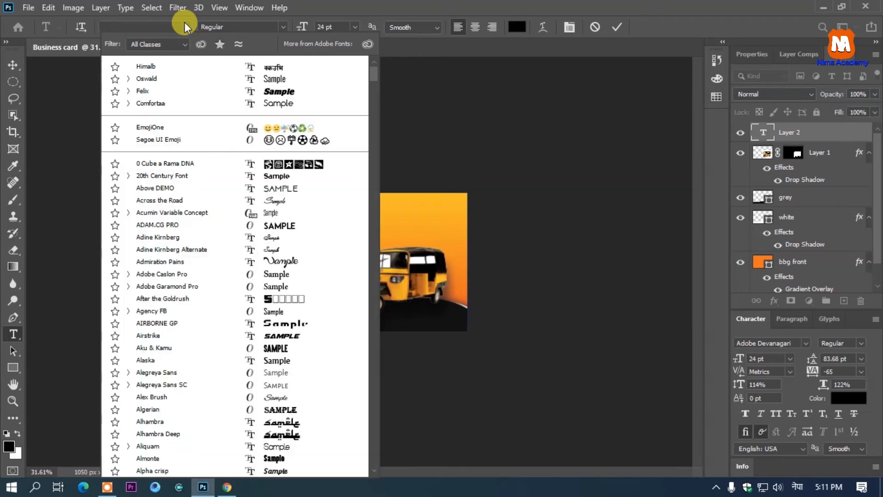
{"action": "type", "text": "oswa"}
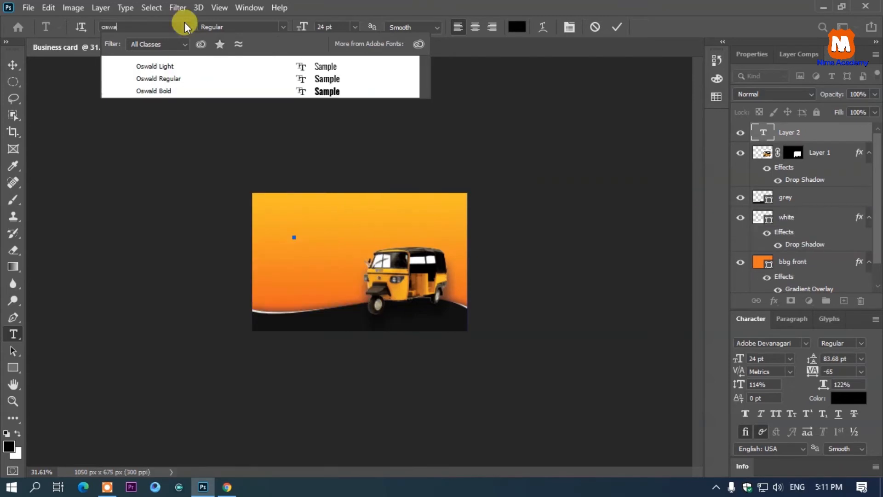
{"action": "left_click", "coordinate": [200, 92]}
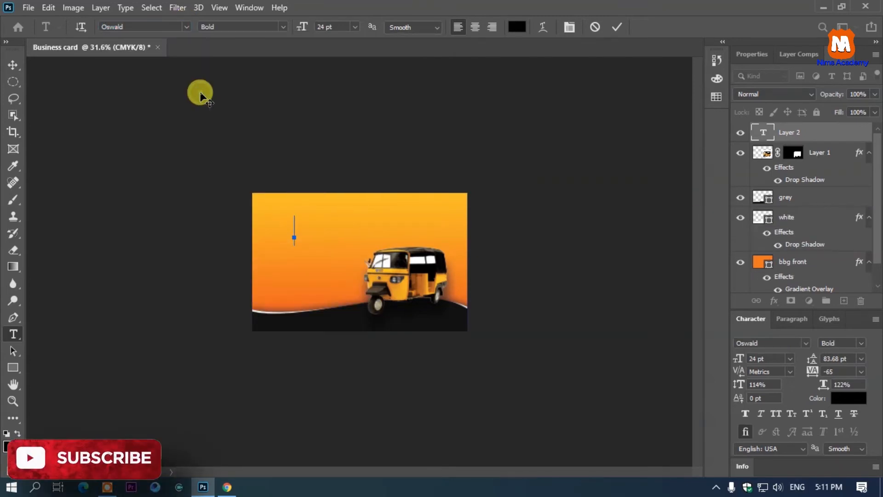
Step: Enter the card title "Taplejung Auto Service"
{"action": "type", "text": "Tap"}
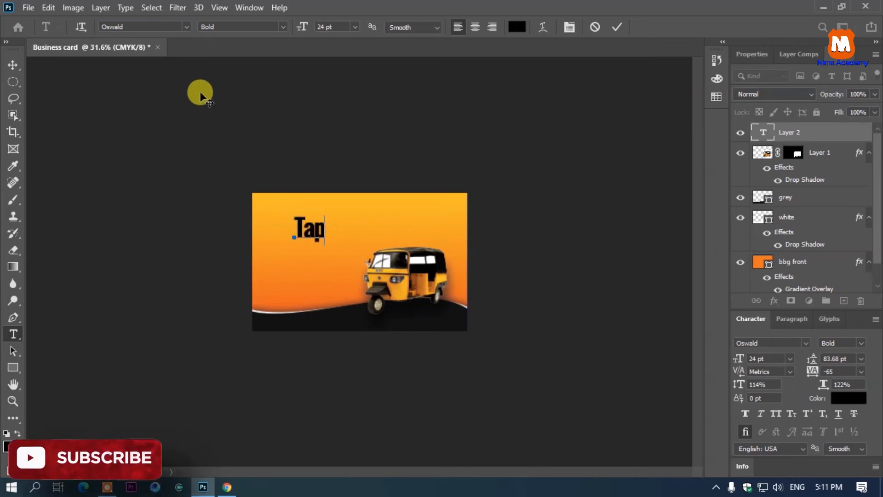
{"action": "type", "text": "lejung Auti"}
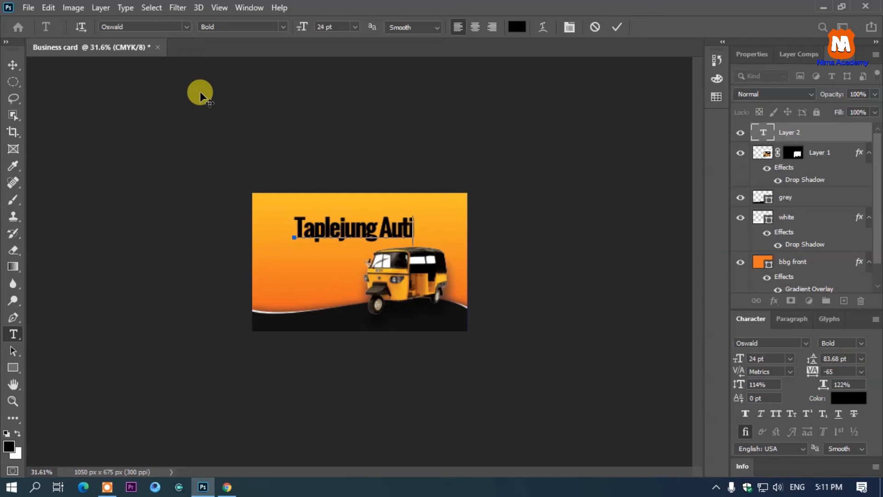
{"action": "key", "text": "BackSpace"}
{"action": "type", "text": "o Servic"}
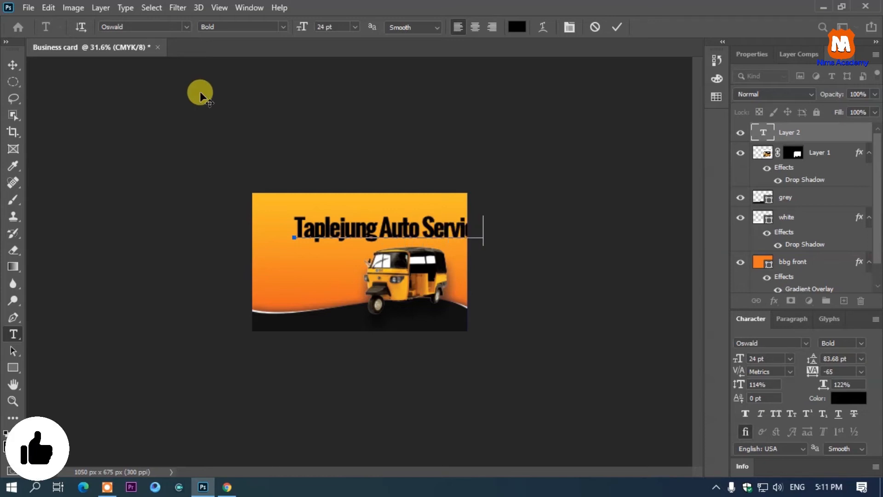
Step: Set the whole title to 21 pt with -45 tracking and centre it above the rickshaw near the card's upper edge
{"action": "key", "text": "ctrl+a"}
{"action": "left_click_drag", "start_coordinate": [404, 259], "coordinate": [381, 260]}
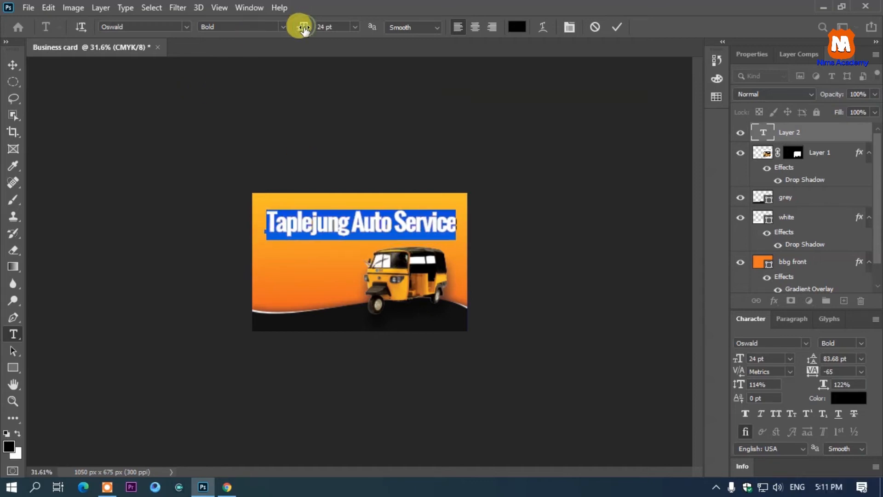
{"action": "left_click_drag", "start_coordinate": [303, 29], "coordinate": [298, 28]}
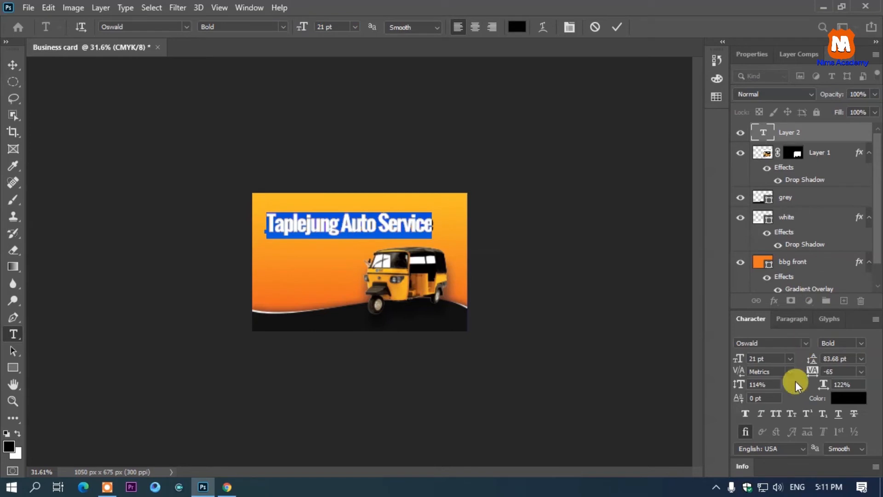
{"action": "left_click_drag", "start_coordinate": [812, 376], "coordinate": [813, 377]}
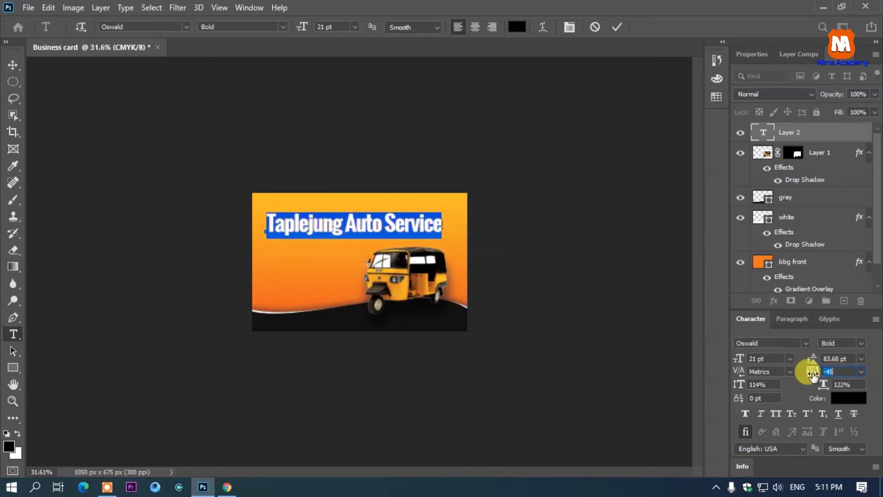
{"action": "left_click_drag", "start_coordinate": [813, 373], "coordinate": [808, 373]}
{"action": "left_click_drag", "start_coordinate": [343, 273], "coordinate": [349, 269]}
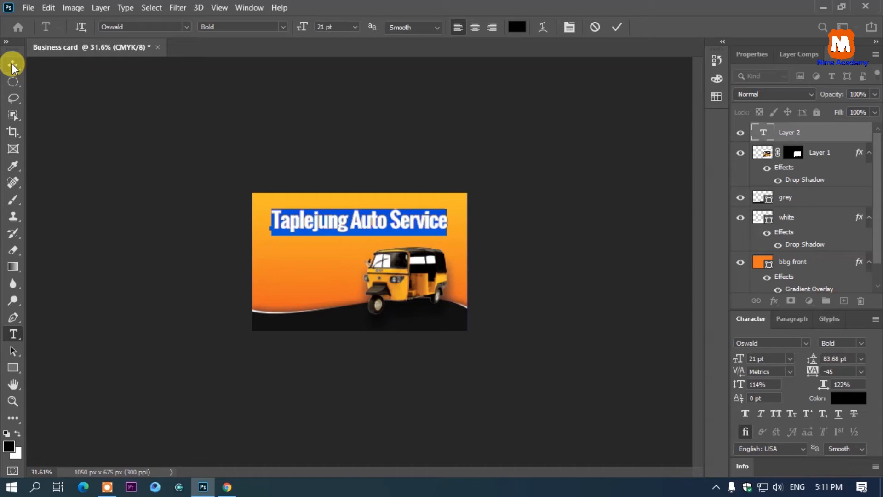
Step: Set the card title's text colour to white (#ffffff) and commit the text
{"action": "left_click", "coordinate": [517, 27]}
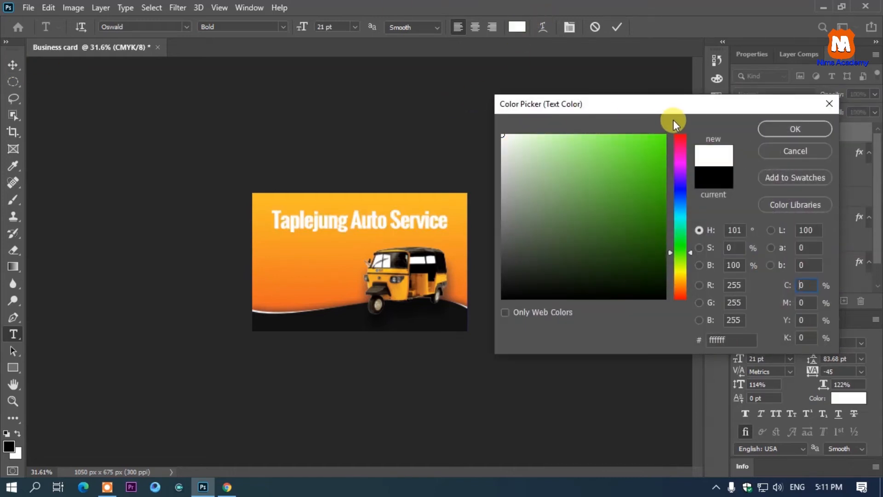
{"action": "left_click", "coordinate": [794, 129]}
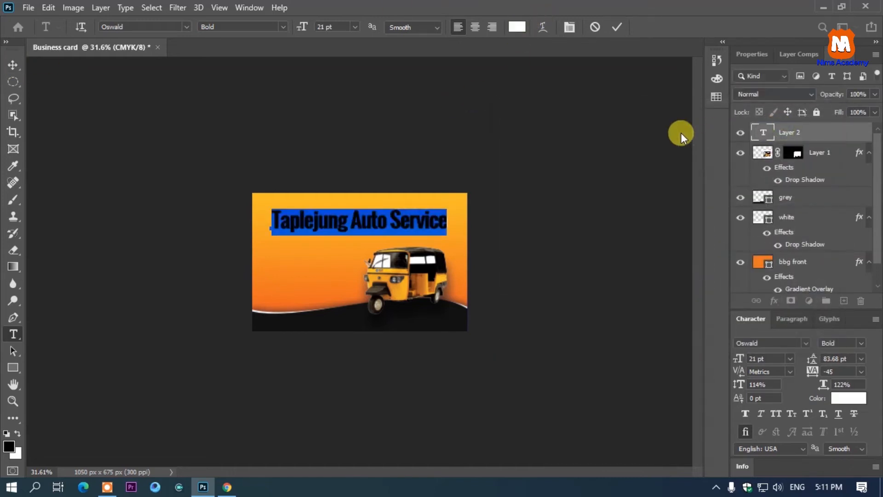
{"action": "left_click", "coordinate": [19, 61]}
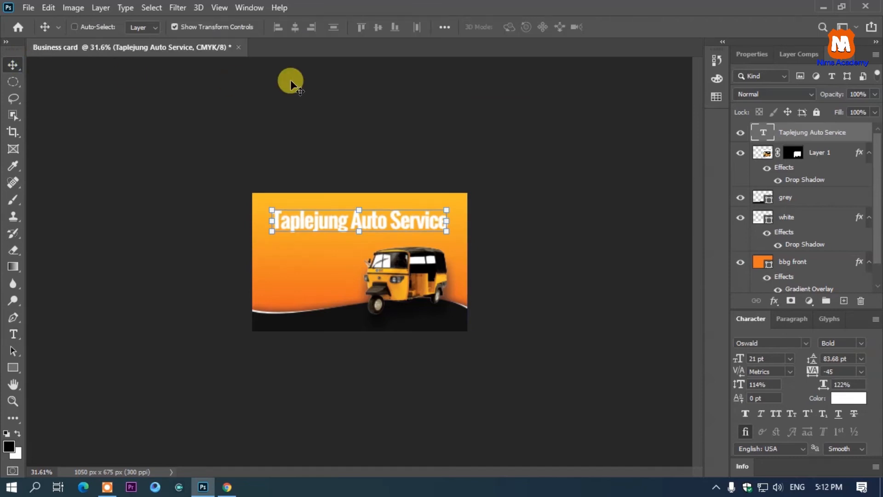
Step: Duplicate the title layer and nudge the lower title slightly down to form an offset shadow
{"action": "key", "text": "ctrl+j"}
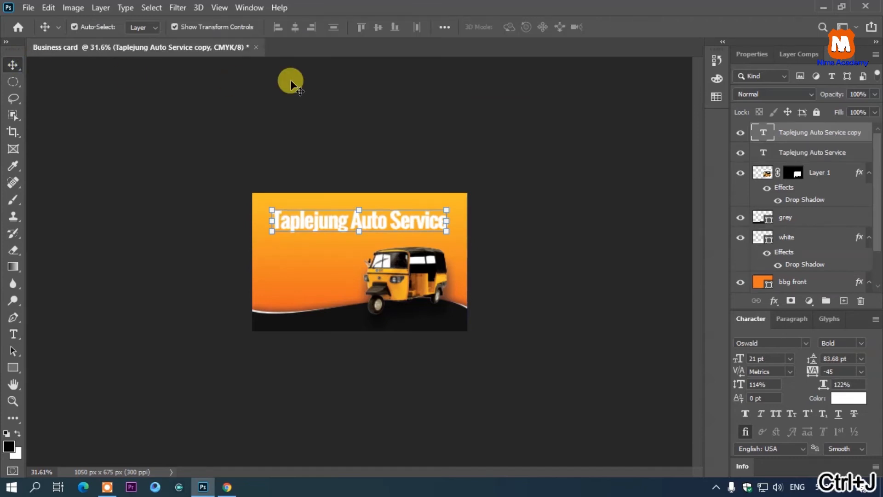
{"action": "left_click", "coordinate": [799, 157]}
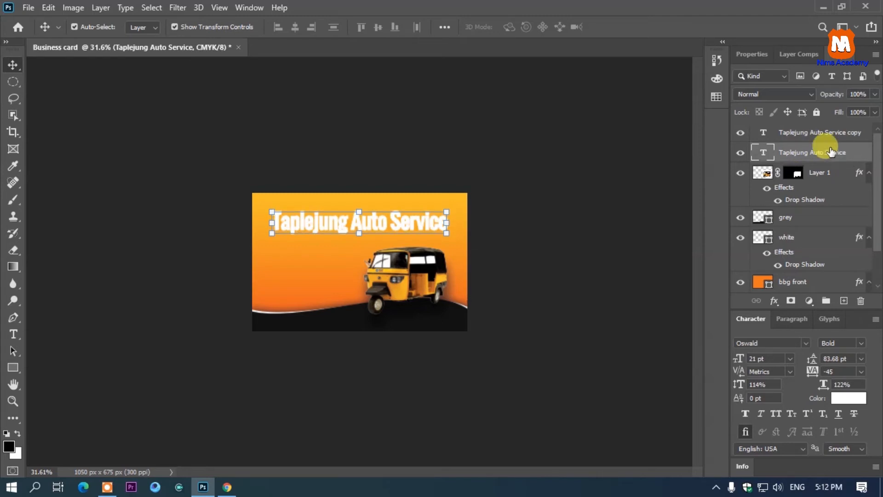
Step: Colour the lower title layer near-black #121211, sampled from the dark wave on the card
{"action": "double_click", "coordinate": [763, 153]}
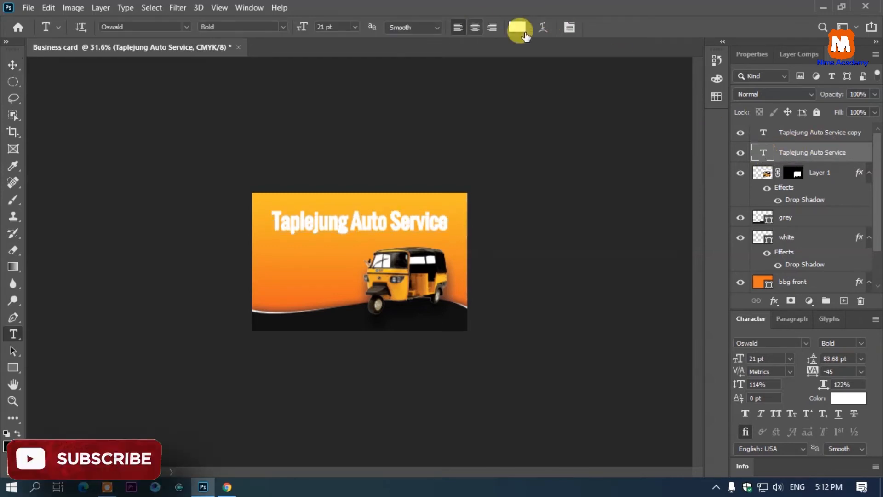
{"action": "left_click", "coordinate": [519, 27]}
{"action": "left_click", "coordinate": [342, 305]}
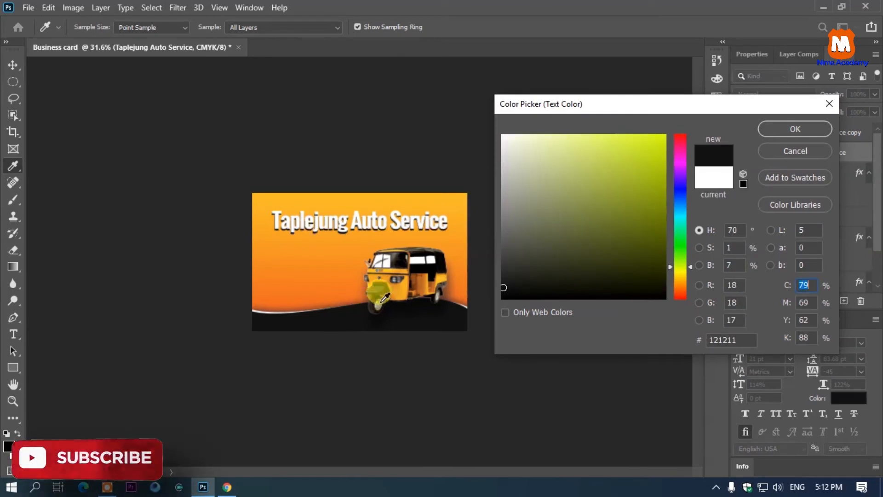
{"action": "left_click", "coordinate": [793, 129]}
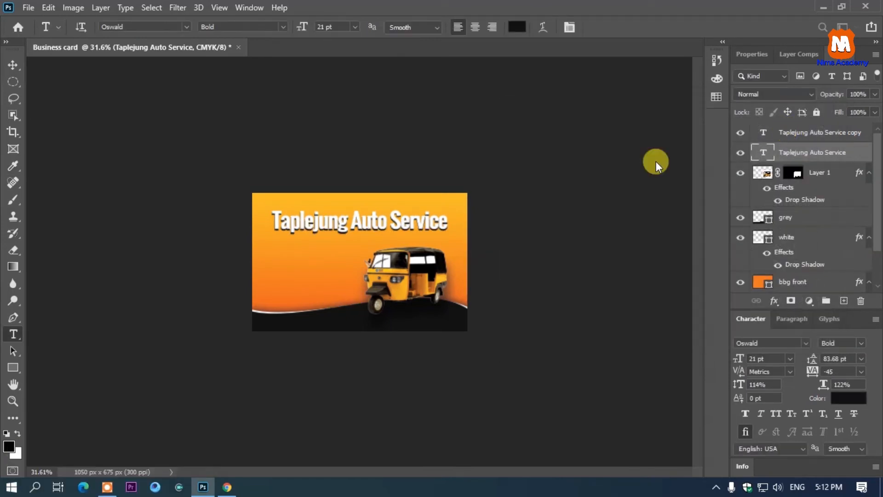
Step: Set the upper title copy's text colour to pure red (#ff0000) after trying black and lighter red
{"action": "left_click", "coordinate": [7, 67]}
{"action": "left_click", "coordinate": [381, 218]}
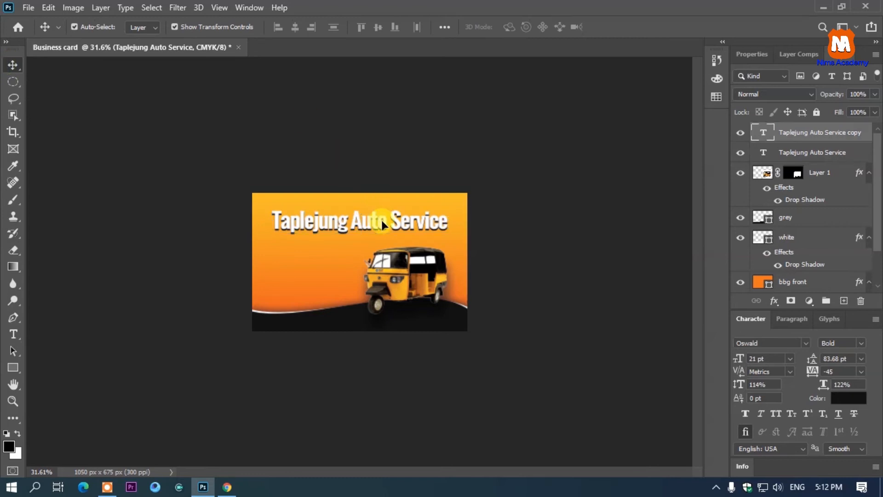
{"action": "key", "text": "t"}
{"action": "left_click", "coordinate": [784, 138]}
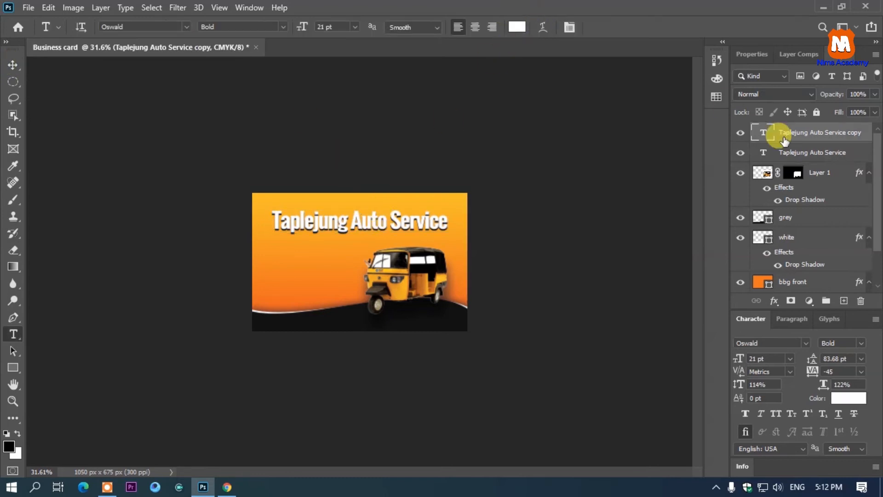
{"action": "left_click", "coordinate": [516, 27]}
{"action": "mouse_move", "coordinate": [547, 138]}
{"action": "left_mouse_down"}
{"action": "mouse_move", "coordinate": [697, 138]}
{"action": "mouse_move", "coordinate": [627, 134]}
{"action": "mouse_move", "coordinate": [634, 120]}
{"action": "mouse_move", "coordinate": [586, 144]}
{"action": "mouse_move", "coordinate": [505, 135]}
{"action": "mouse_move", "coordinate": [589, 180]}
{"action": "mouse_move", "coordinate": [474, 150]}
{"action": "mouse_move", "coordinate": [502, 164]}
{"action": "mouse_move", "coordinate": [501, 181]}
{"action": "mouse_move", "coordinate": [495, 138]}
{"action": "mouse_move", "coordinate": [503, 140]}
{"action": "left_mouse_up"}
{"action": "left_click", "coordinate": [639, 262]}
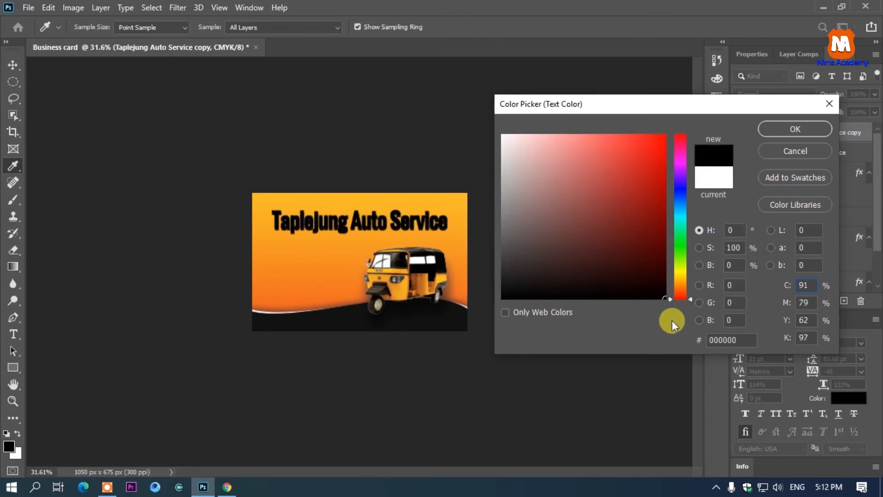
{"action": "mouse_move", "coordinate": [695, 152]}
{"action": "left_mouse_down"}
{"action": "mouse_move", "coordinate": [696, 139]}
{"action": "mouse_move", "coordinate": [703, 168]}
{"action": "mouse_move", "coordinate": [646, 150]}
{"action": "mouse_move", "coordinate": [642, 132]}
{"action": "left_mouse_up"}
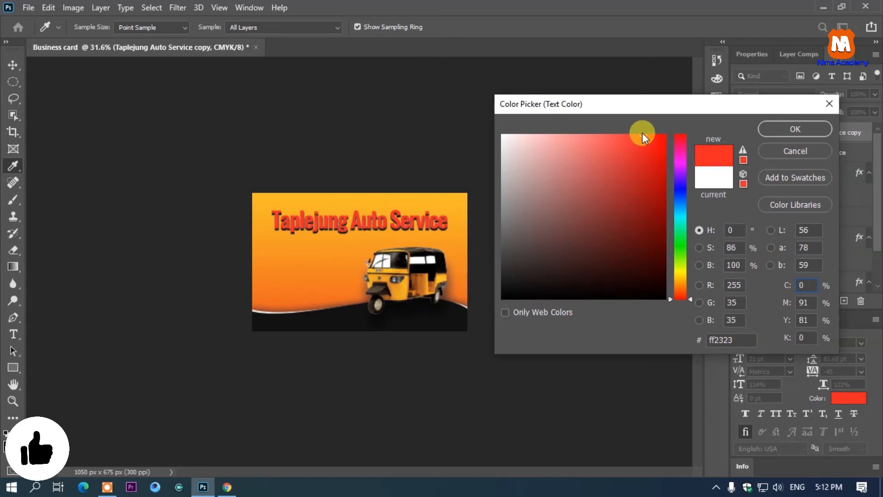
{"action": "left_click_drag", "start_coordinate": [675, 161], "coordinate": [677, 122]}
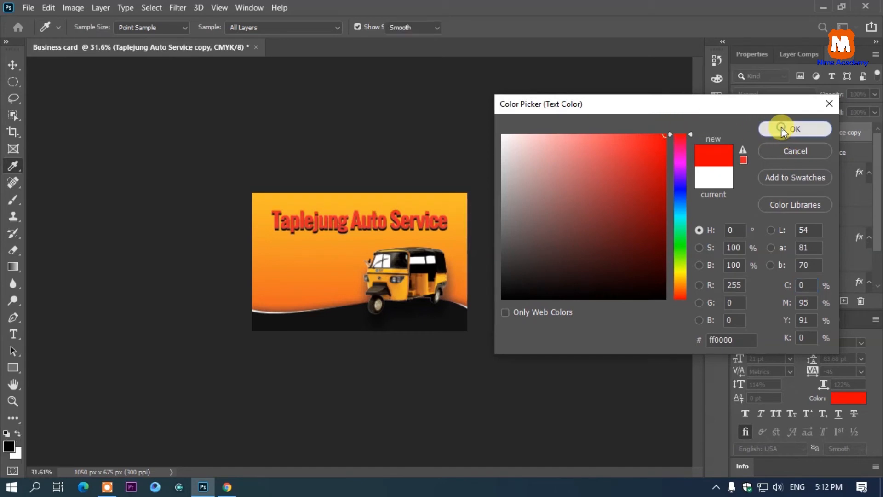
{"action": "left_click", "coordinate": [780, 128]}
Step: Set the lower title layer's text colour to white (#ffffff) so it acts as the shadow
{"action": "left_click", "coordinate": [791, 153]}
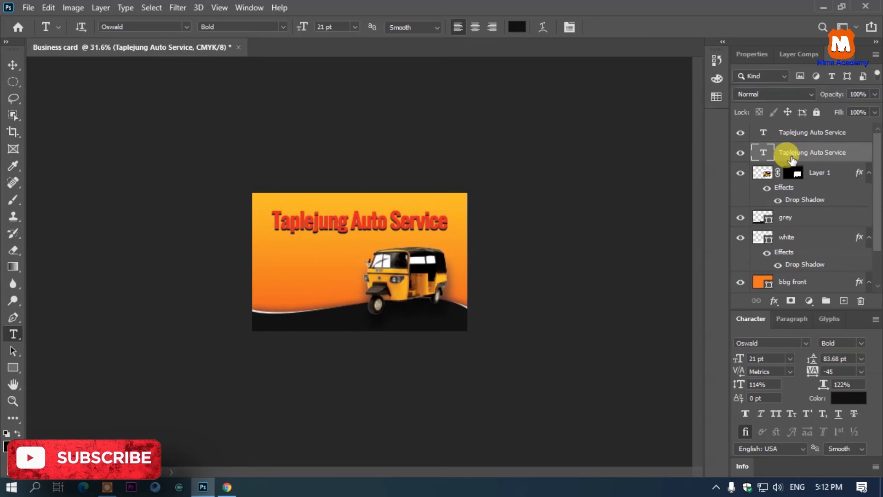
{"action": "left_click", "coordinate": [517, 27]}
{"action": "left_click_drag", "start_coordinate": [554, 187], "coordinate": [420, 73]}
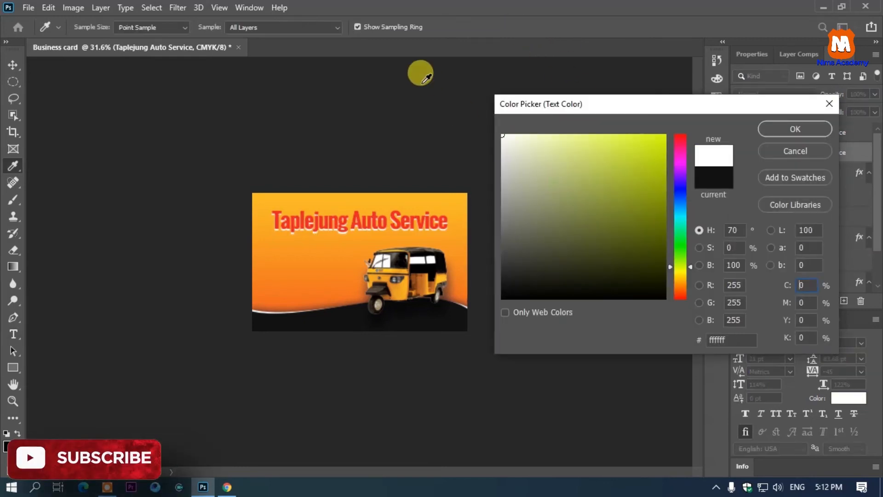
{"action": "left_click", "coordinate": [795, 132]}
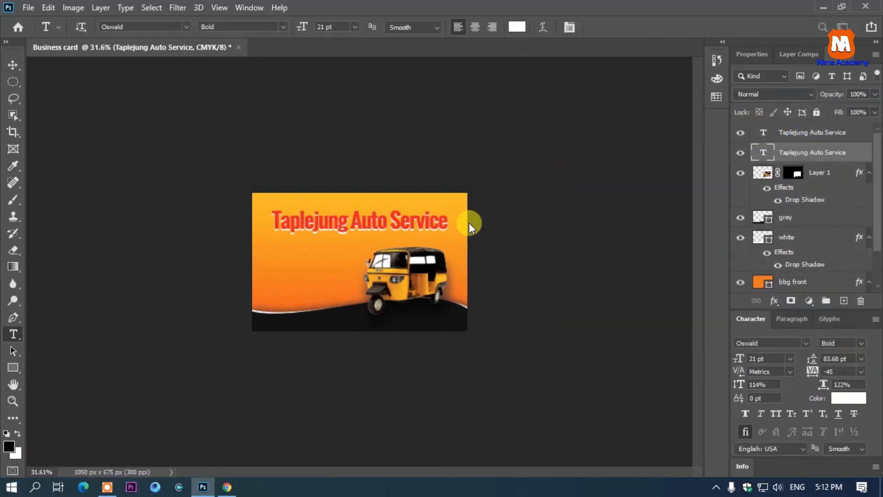
Step: Add a text line in Oswald Light just beneath the title and enter the business address
{"action": "scroll", "coordinate": [357, 221], "scroll_direction": "up", "scroll_amount": 5}
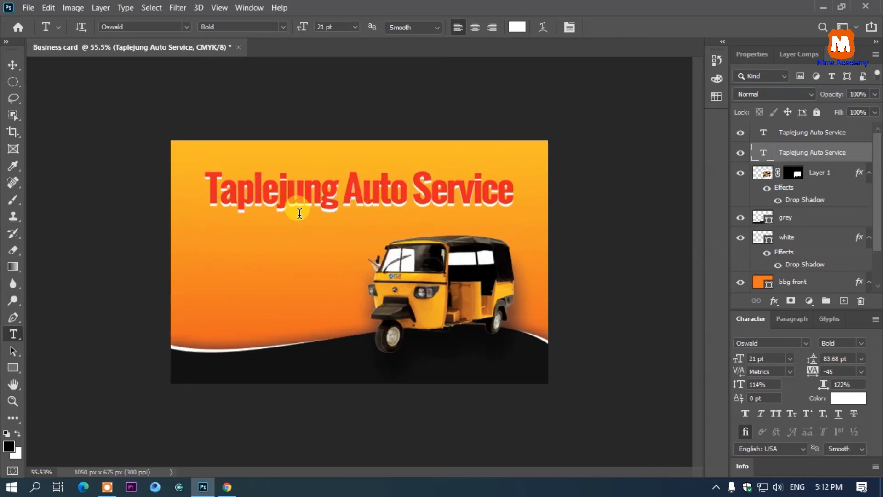
{"action": "scroll", "coordinate": [69, 151], "scroll_direction": "down", "scroll_amount": 2}
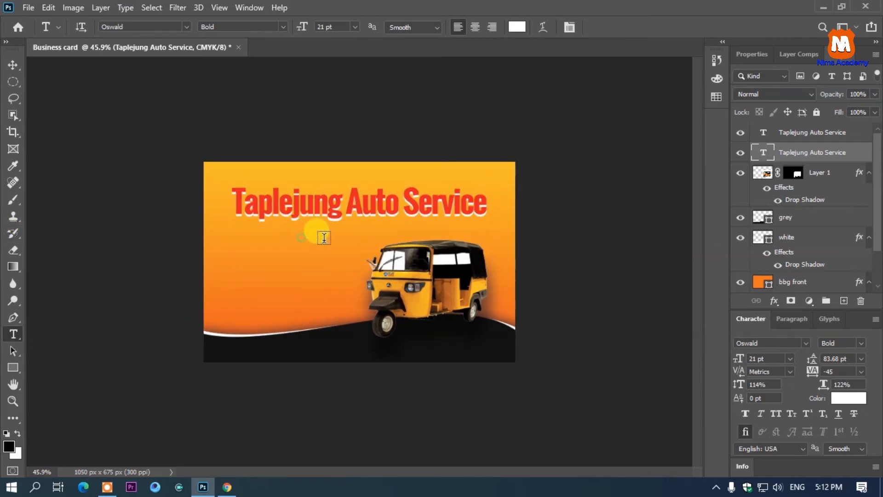
{"action": "left_click", "coordinate": [304, 231]}
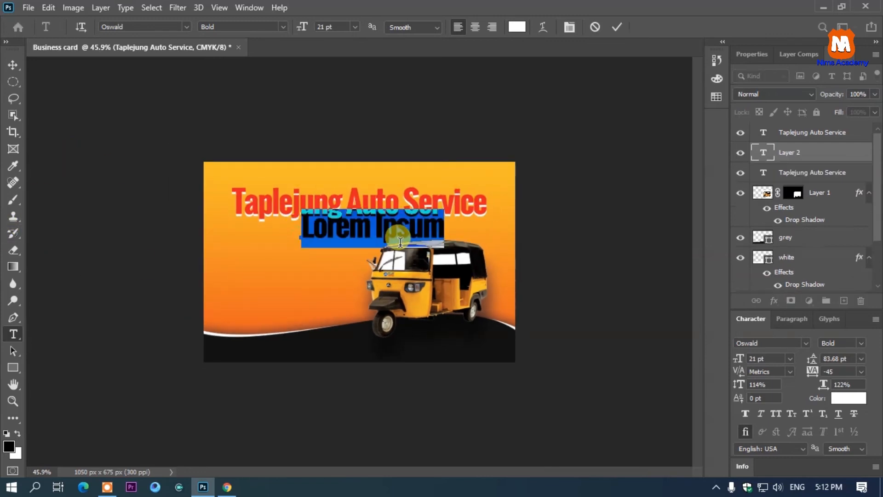
{"action": "left_click", "coordinate": [282, 26]}
{"action": "left_click", "coordinate": [253, 40]}
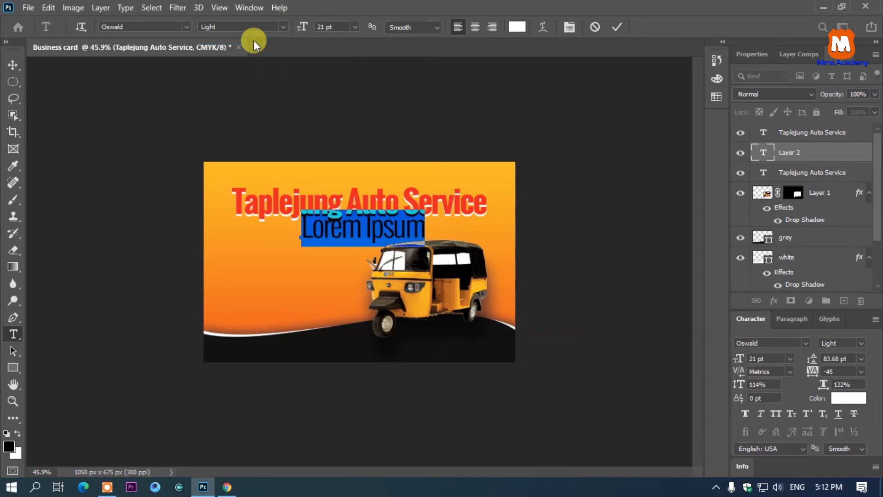
{"action": "type", "text": "sundar Haraincha-02 M"}
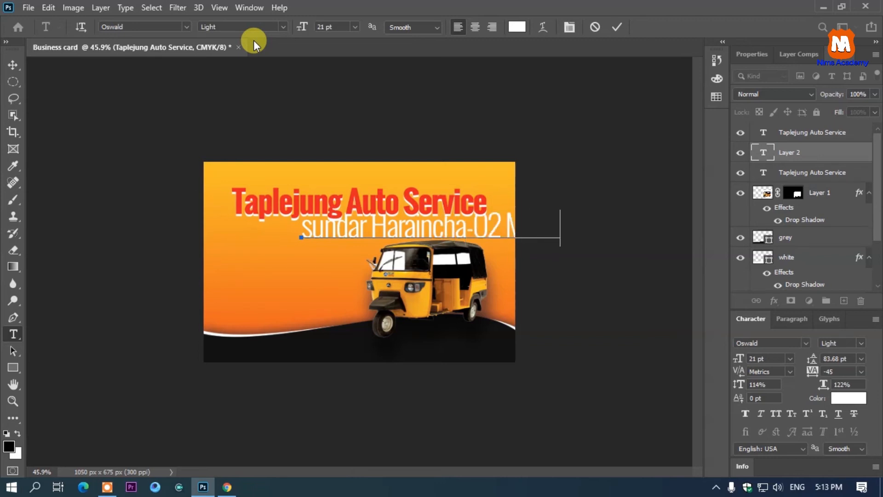
Step: Set the address line to 6 pt with 75 tracking, centre it beneath the title and commit it
{"action": "key", "text": "ctrl+a"}
{"action": "left_click_drag", "start_coordinate": [304, 27], "coordinate": [294, 26]}
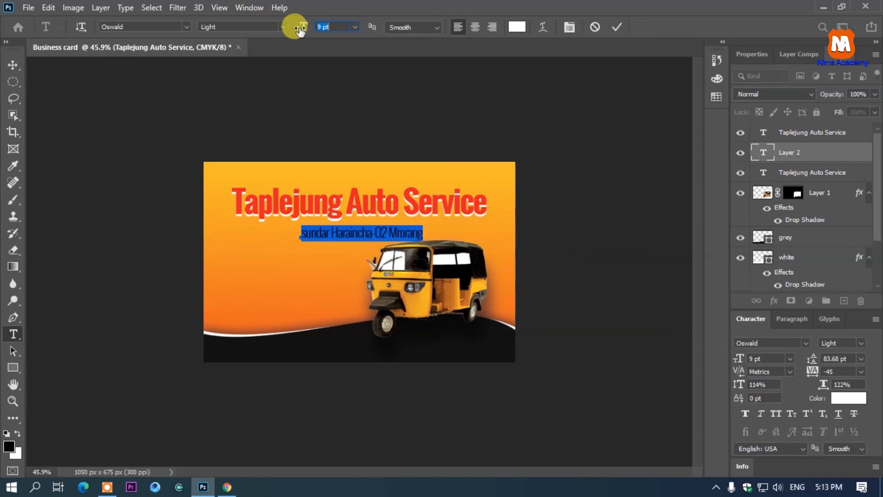
{"action": "left_click", "coordinate": [308, 234]}
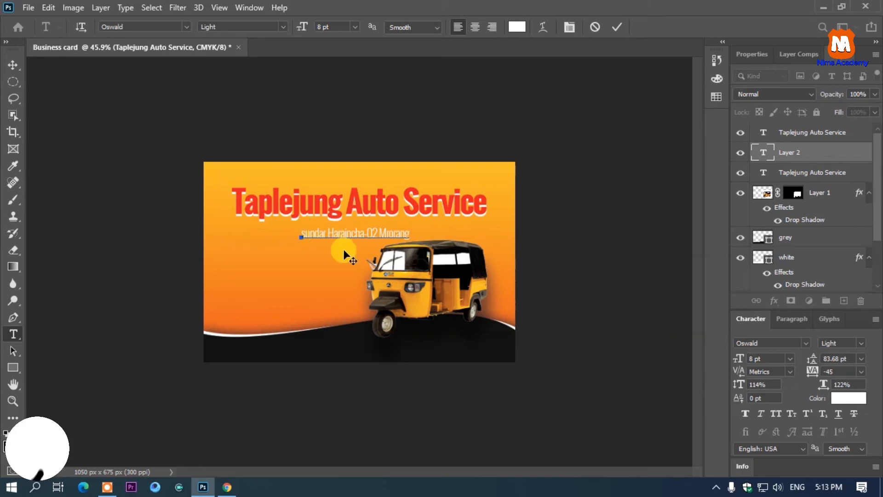
{"action": "key", "text": "ctrl"}
{"action": "key", "text": "ctrl+a"}
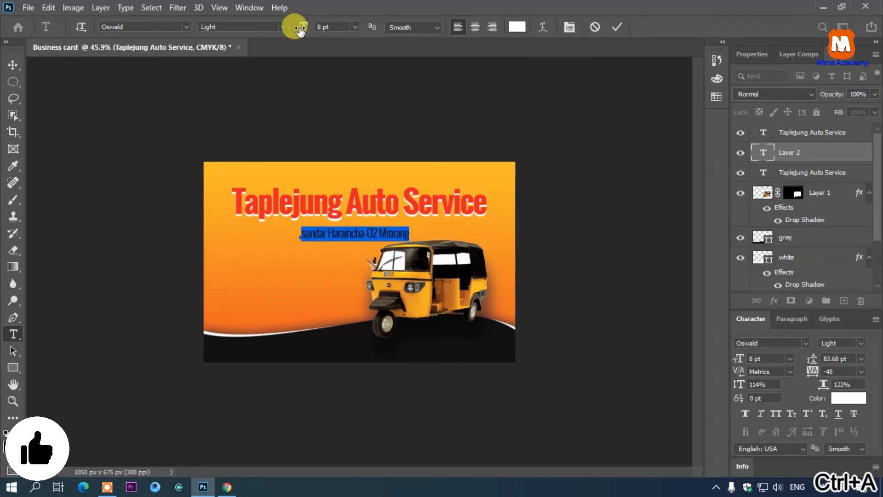
{"action": "left_click_drag", "start_coordinate": [299, 30], "coordinate": [286, 29]}
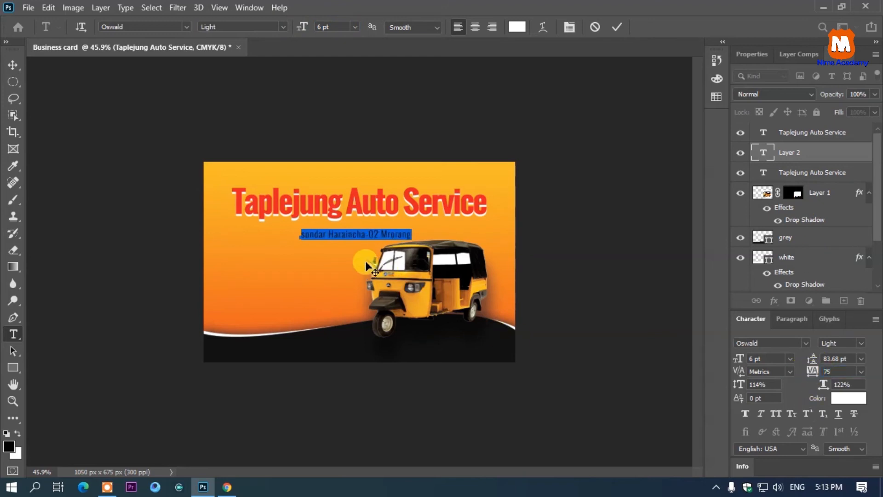
{"action": "left_click_drag", "start_coordinate": [367, 268], "coordinate": [368, 263]}
{"action": "left_click", "coordinate": [12, 66]}
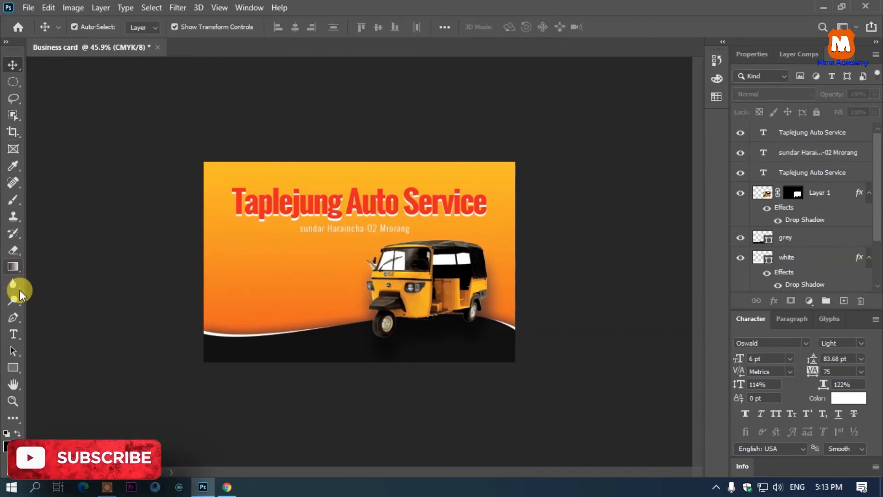
Step: Draw a black ellipse of about 49 by 47 px below the start of the title with the Ellipse tool
{"action": "left_click", "coordinate": [15, 368]}
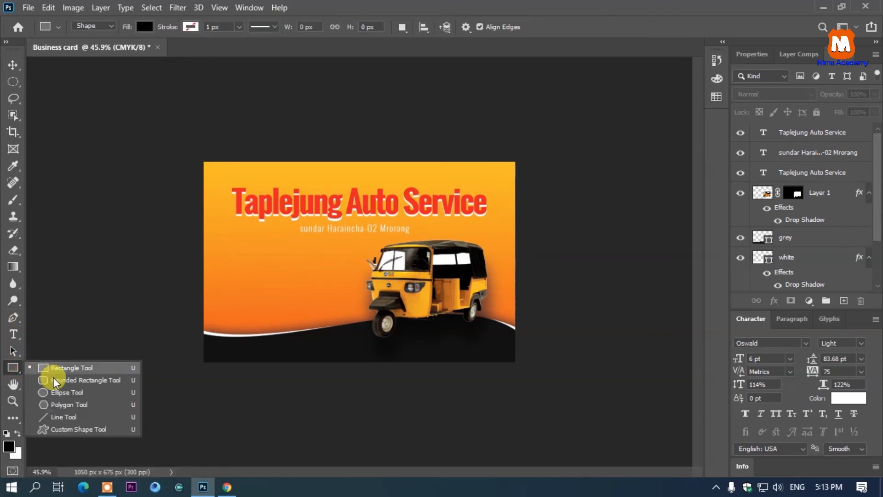
{"action": "left_click", "coordinate": [53, 368]}
{"action": "key", "text": "shift+u"}
{"action": "left_click_drag", "start_coordinate": [238, 248], "coordinate": [249, 258]}
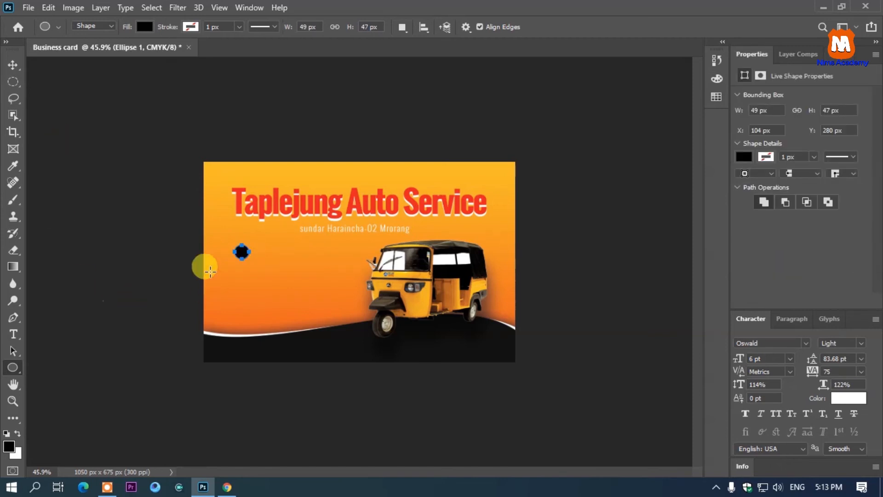
Step: Copy the black circle three times straight down to form an evenly spaced column of four
{"action": "scroll", "coordinate": [198, 259], "scroll_direction": "up", "scroll_amount": 3}
{"action": "left_click", "coordinate": [12, 65]}
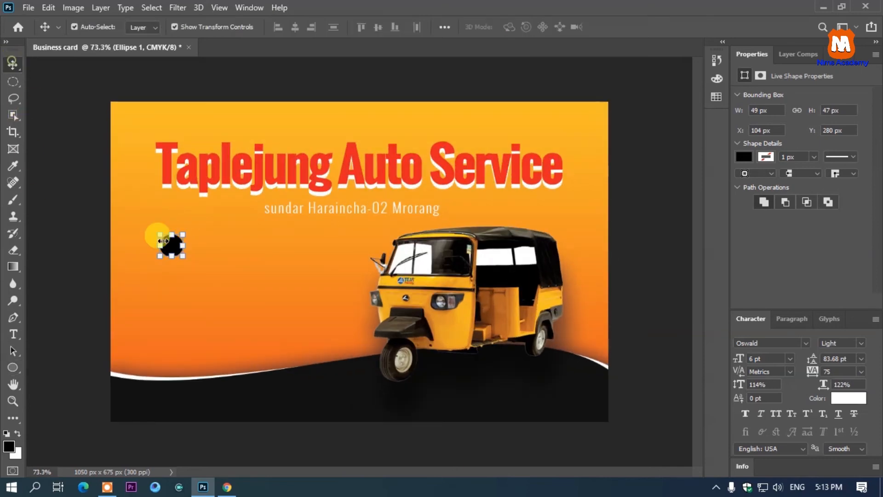
{"action": "left_click_drag", "start_coordinate": [172, 252], "coordinate": [172, 334]}
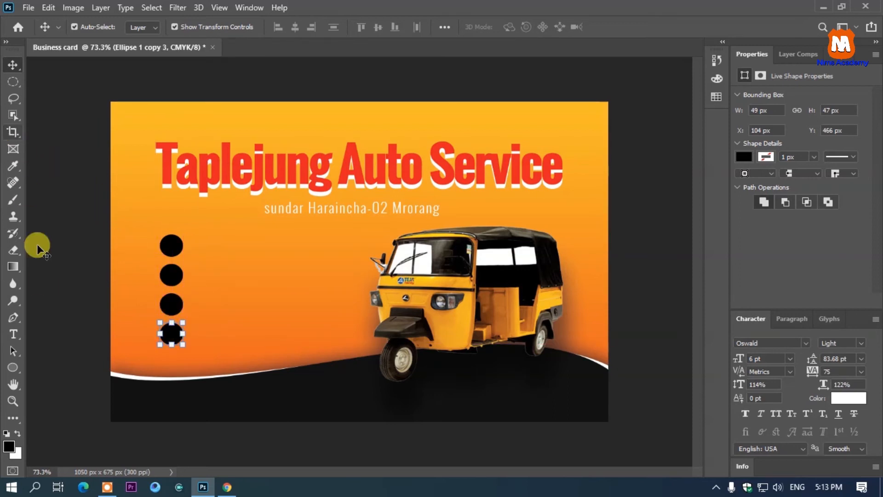
Step: Add a 6 pt Oswald Light text line beside the topmost circle reading "Conatct Number"
{"action": "left_click", "coordinate": [14, 333]}
{"action": "left_click", "coordinate": [195, 246]}
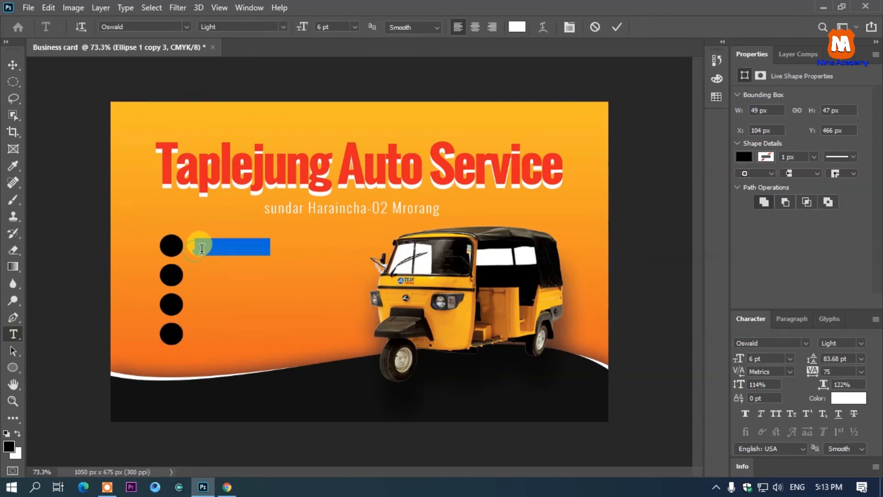
{"action": "type", "text": "Conatct"}
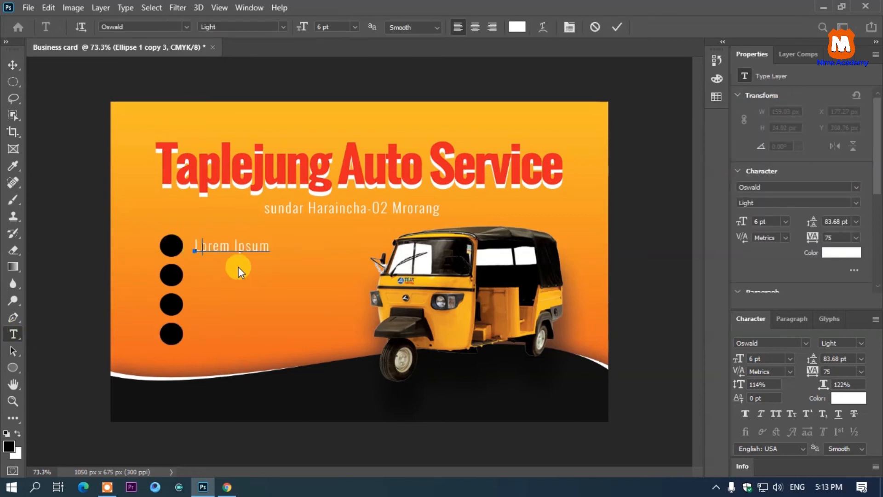
{"action": "type", "text": " Number"}
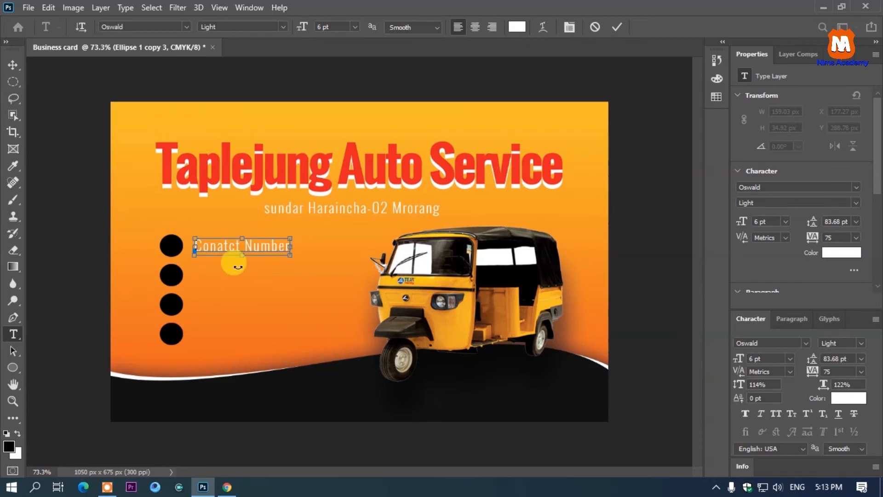
Step: Set the "Conatct Number" line to Oswald Regular and copy it three times straight down beside the remaining circles
{"action": "key", "text": "ctrl+a"}
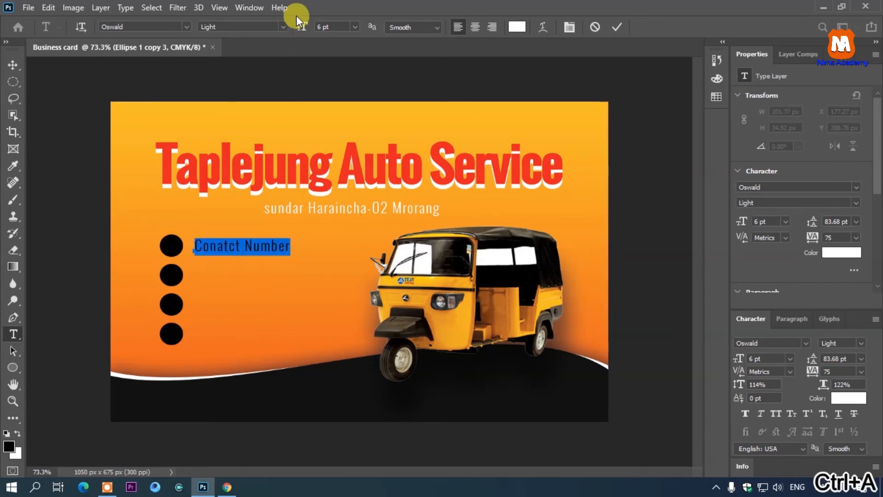
{"action": "left_click", "coordinate": [283, 29]}
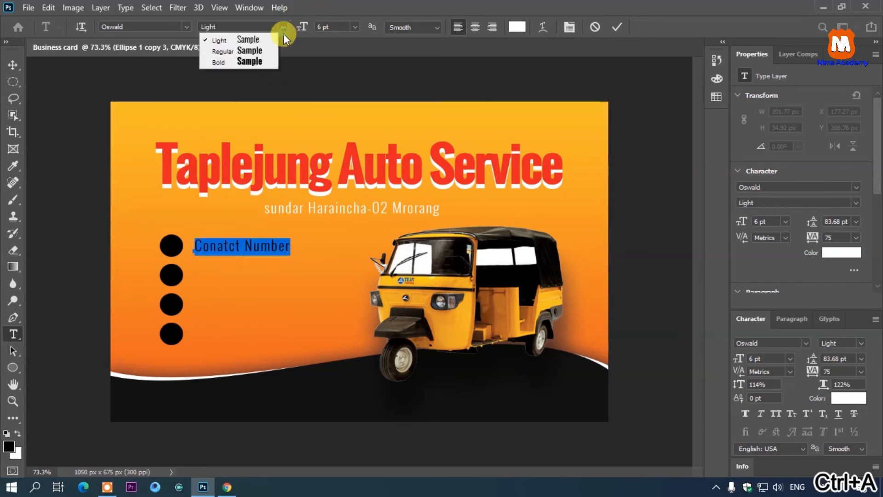
{"action": "left_click", "coordinate": [262, 51]}
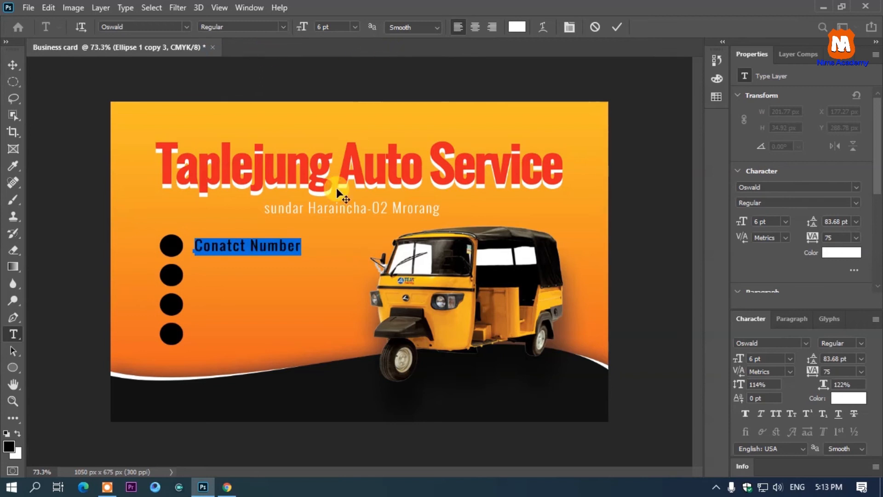
{"action": "left_click", "coordinate": [13, 64]}
{"action": "left_click", "coordinate": [123, 68]}
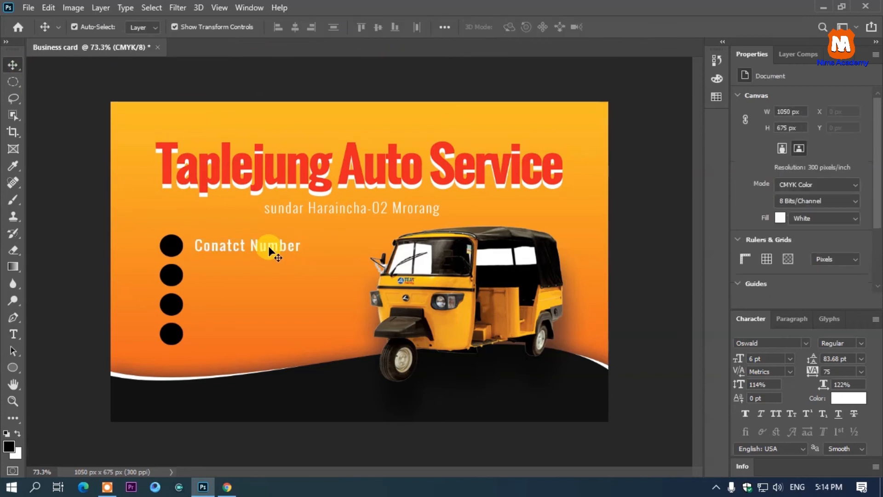
{"action": "left_click_drag", "start_coordinate": [269, 246], "coordinate": [270, 337]}
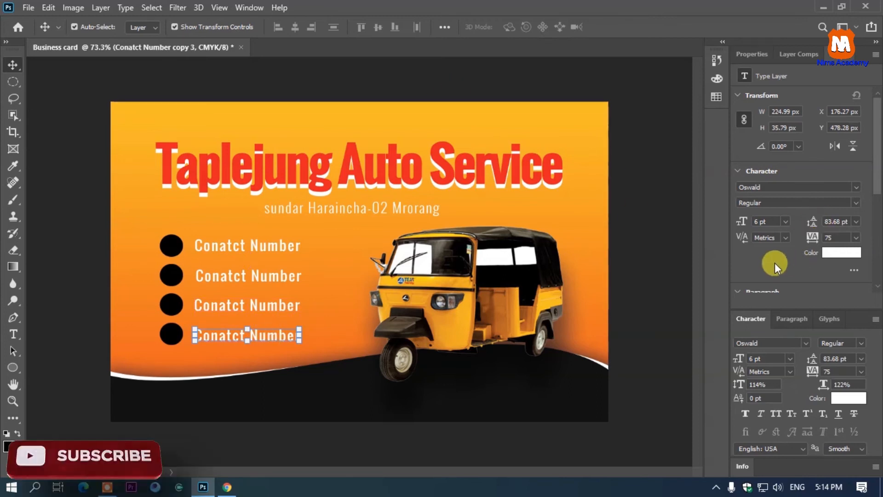
Step: Select all four "Conatct Number" text layers and recolour them black, sampled from the topmost circle
{"action": "key", "text": "F7"}
{"action": "left_click", "coordinate": [807, 152], "text": "shift"}
{"action": "left_click", "coordinate": [807, 174], "text": "shift"}
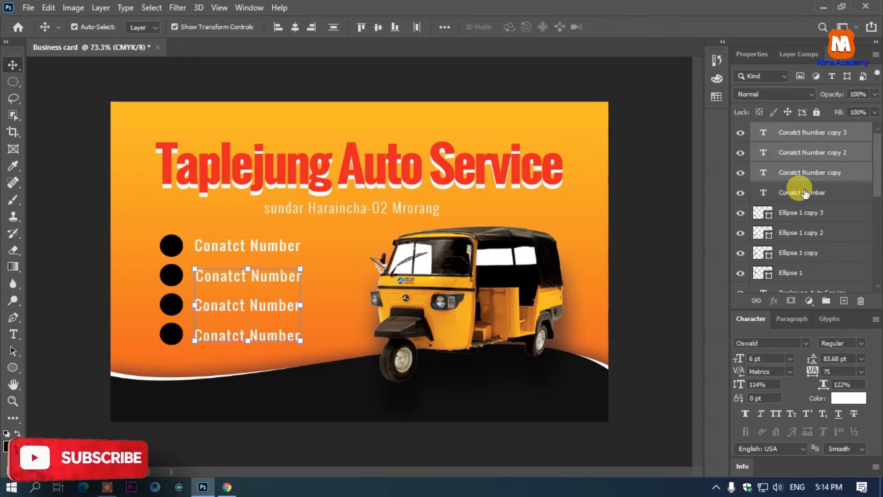
{"action": "left_click", "coordinate": [783, 194], "text": "shift"}
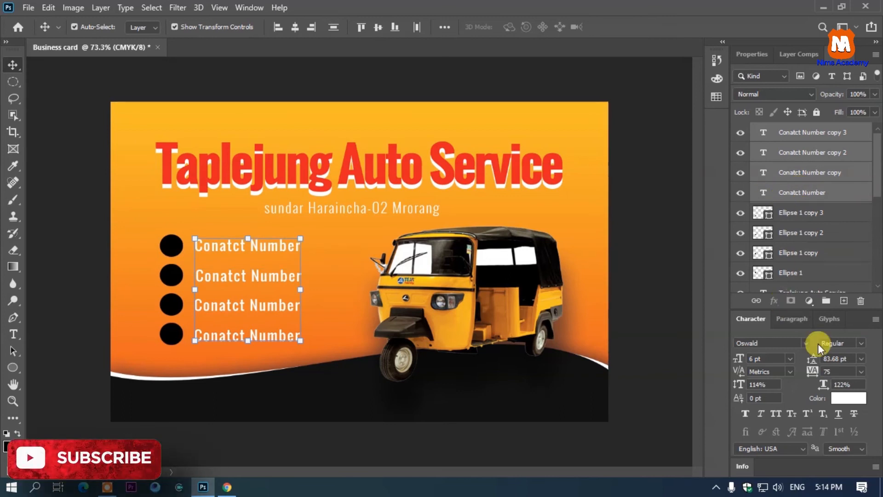
{"action": "left_click", "coordinate": [837, 399]}
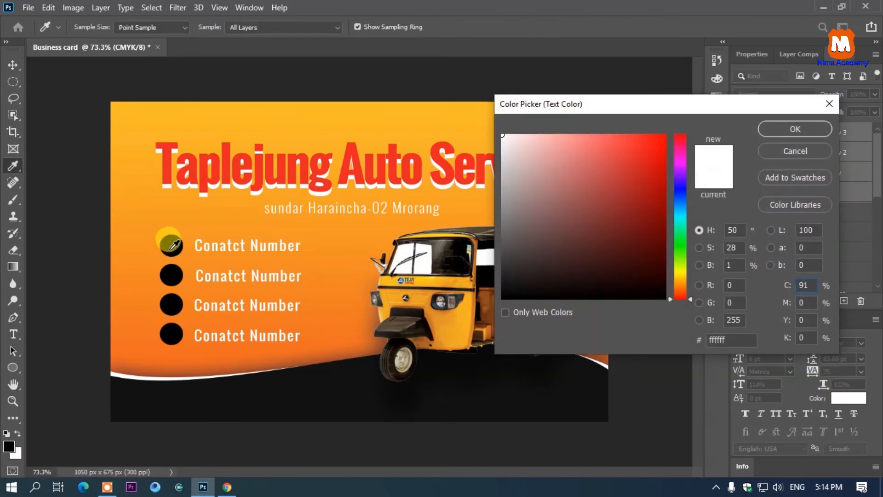
{"action": "left_click", "coordinate": [183, 252]}
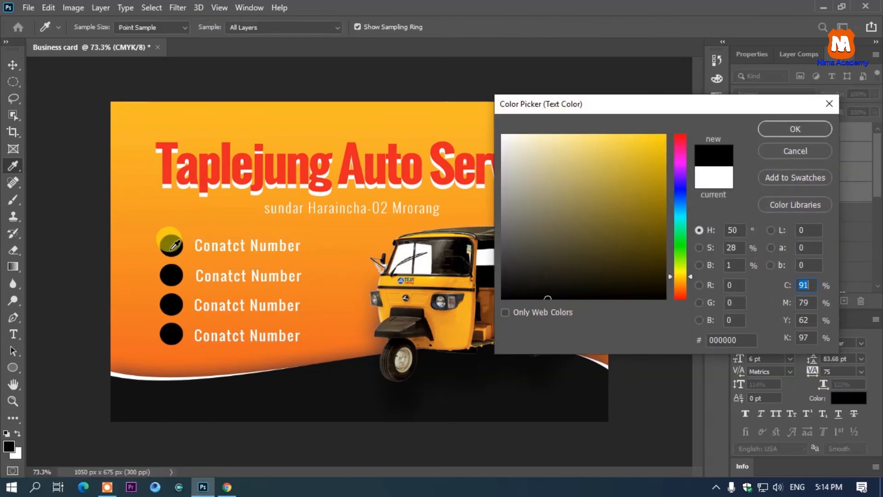
{"action": "left_click", "coordinate": [795, 128]}
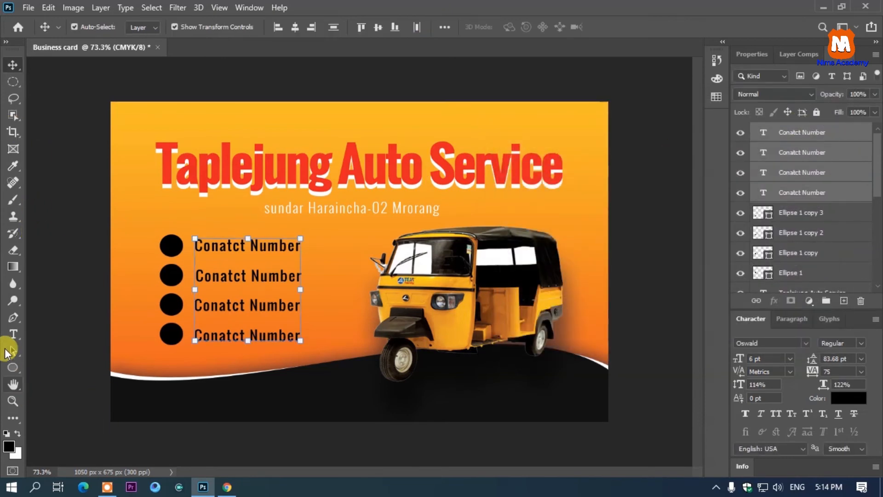
Step: Add a 6 pt Oswald Regular text line reading "Contact any time" on the black wave beneath the contact lines
{"action": "left_click", "coordinate": [13, 334]}
{"action": "left_click", "coordinate": [210, 405]}
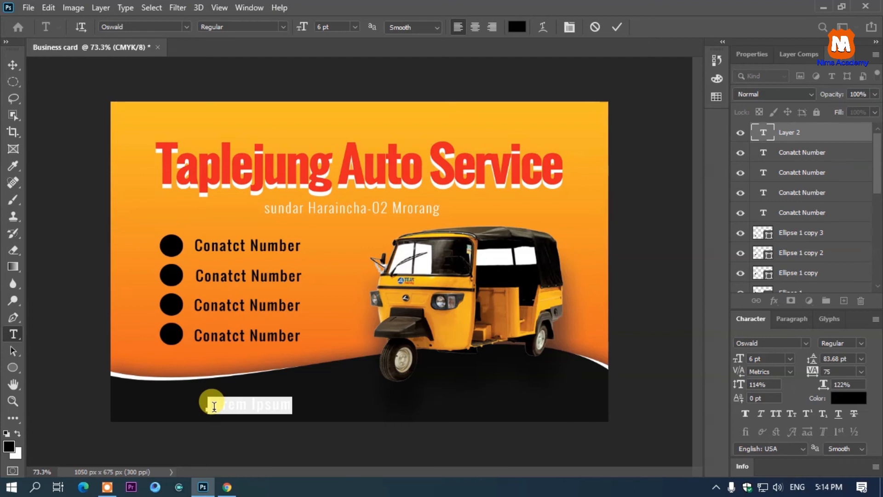
{"action": "left_click", "coordinate": [214, 407]}
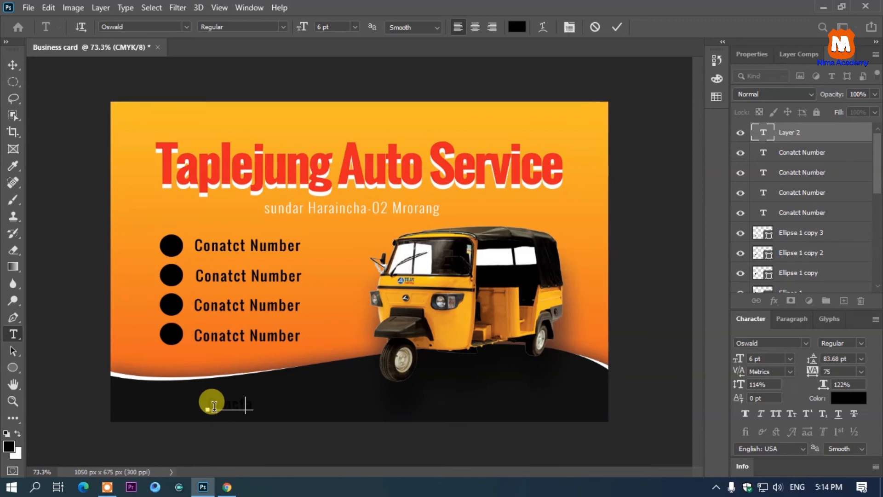
{"action": "key", "text": "BackSpace"}
{"action": "type", "text": "time"}
Step: Colour the "Contact any time" line white (ffffff), shift it towards the card's left edge and commit it
{"action": "key", "text": "ctrl+a"}
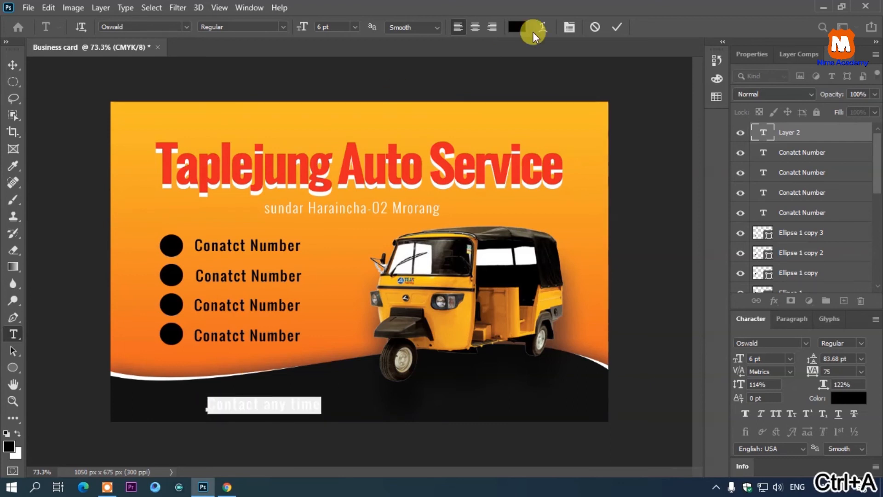
{"action": "left_click", "coordinate": [522, 29]}
{"action": "left_click_drag", "start_coordinate": [532, 150], "coordinate": [454, 91]}
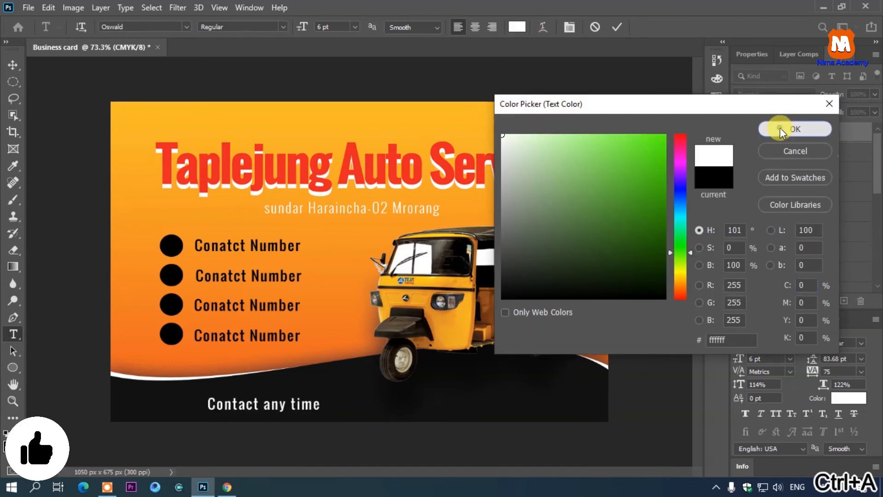
{"action": "left_click", "coordinate": [789, 127]}
{"action": "left_click_drag", "start_coordinate": [292, 428], "coordinate": [234, 430]}
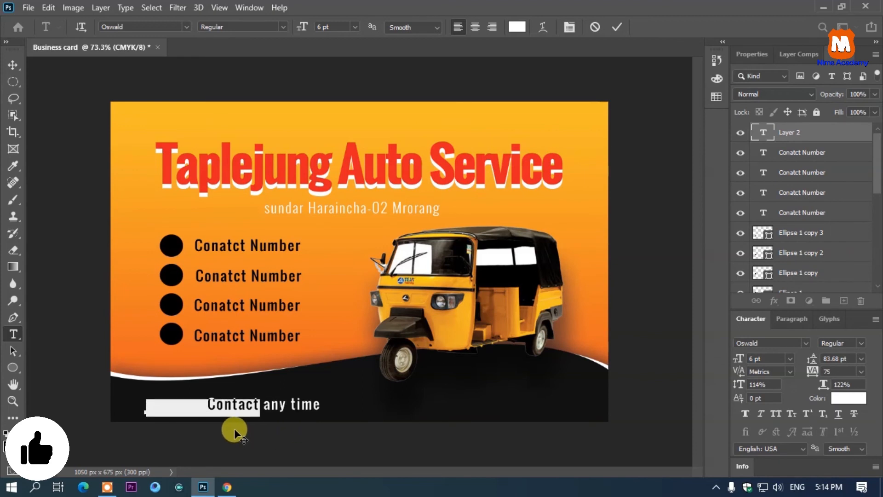
{"action": "left_click", "coordinate": [14, 64]}
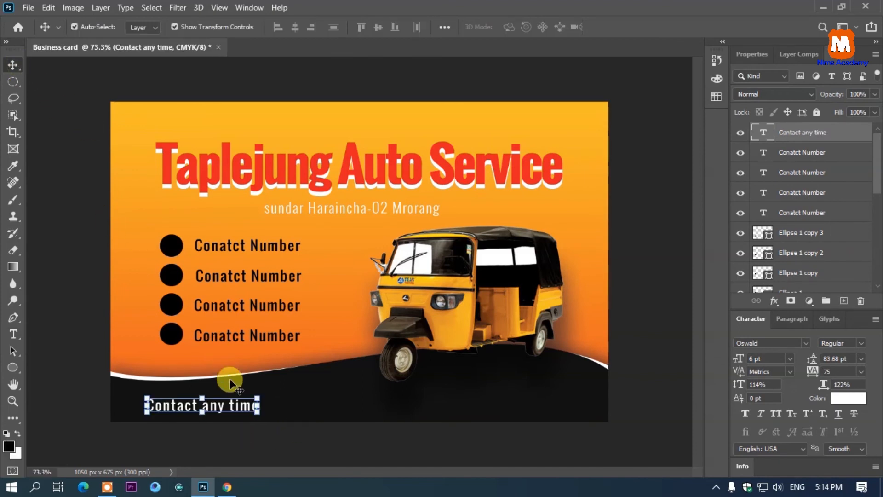
Step: Copy "Contact any time" across to the right end of the black wave and change the copy's text to "24 hour Service"
{"action": "left_click_drag", "start_coordinate": [233, 406], "coordinate": [563, 407]}
{"action": "double_click", "coordinate": [563, 408]}
{"action": "key", "text": "ctrl+a"}
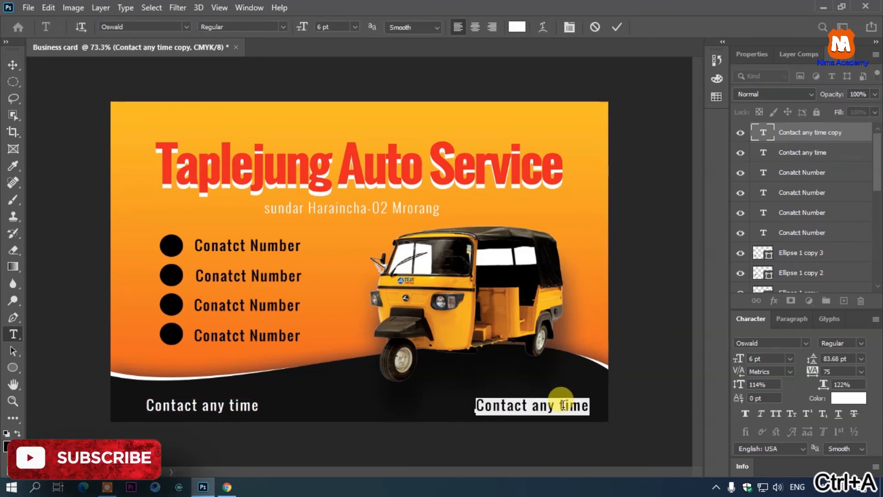
{"action": "type", "text": "@$"}
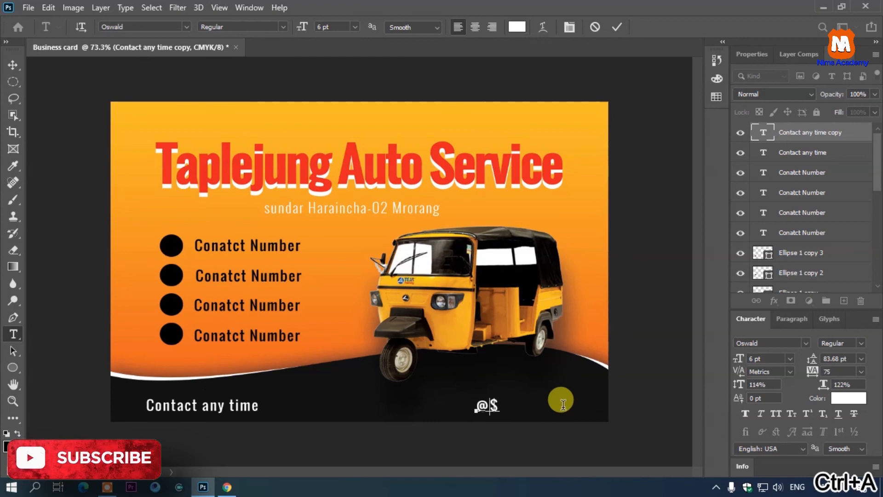
{"action": "key", "text": "BackSpace"}
{"action": "key", "text": "BackSpace"}
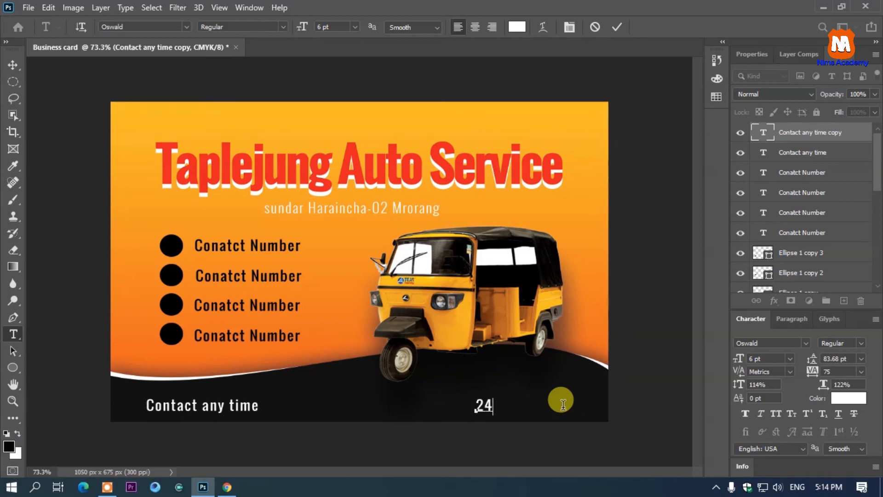
{"action": "type", "text": "24 hou"}
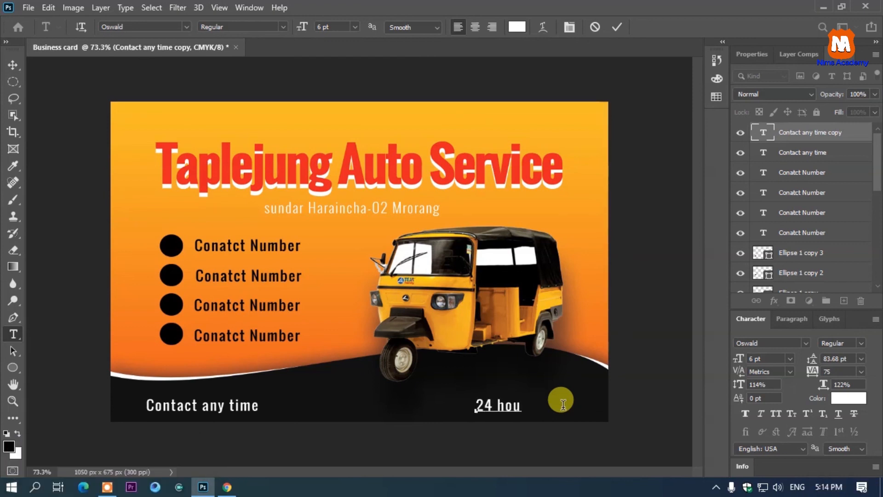
{"action": "type", "text": "r Service"}
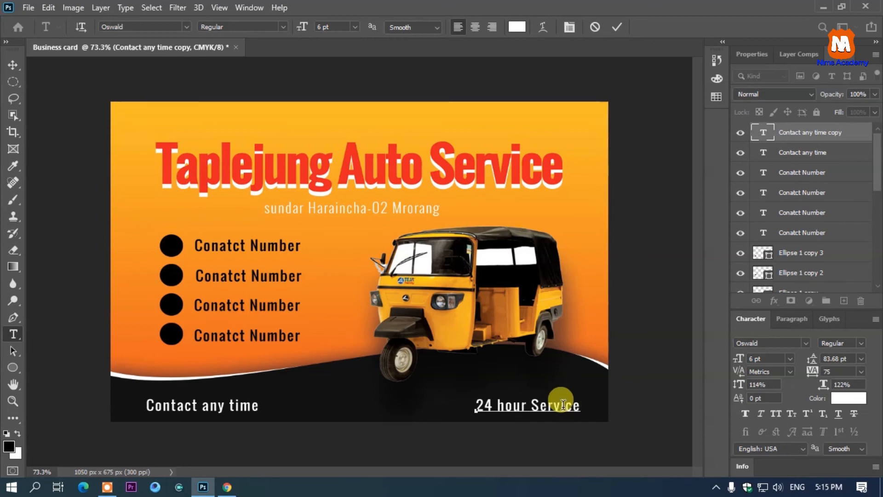
{"action": "left_click", "coordinate": [21, 64]}
Step: Shift "Contact any time" slightly right and add a white ">>" text marker in front of it
{"action": "left_click_drag", "start_coordinate": [206, 405], "coordinate": [216, 407]}
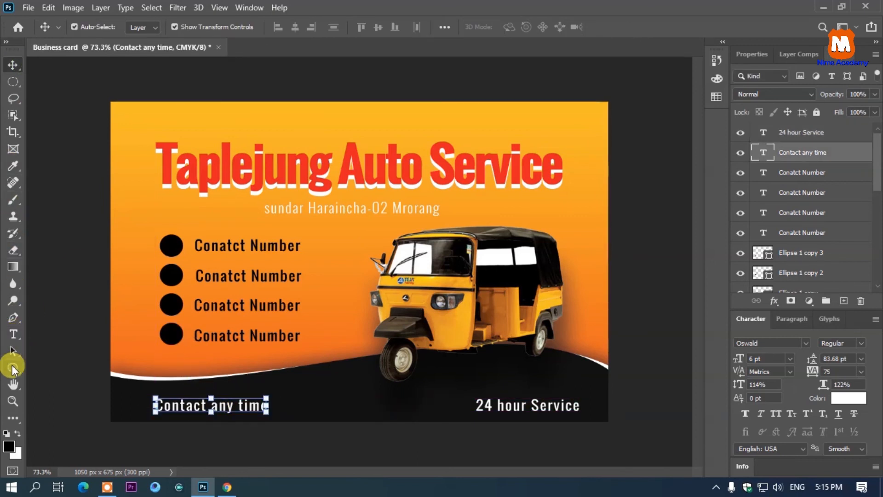
{"action": "left_click", "coordinate": [14, 339]}
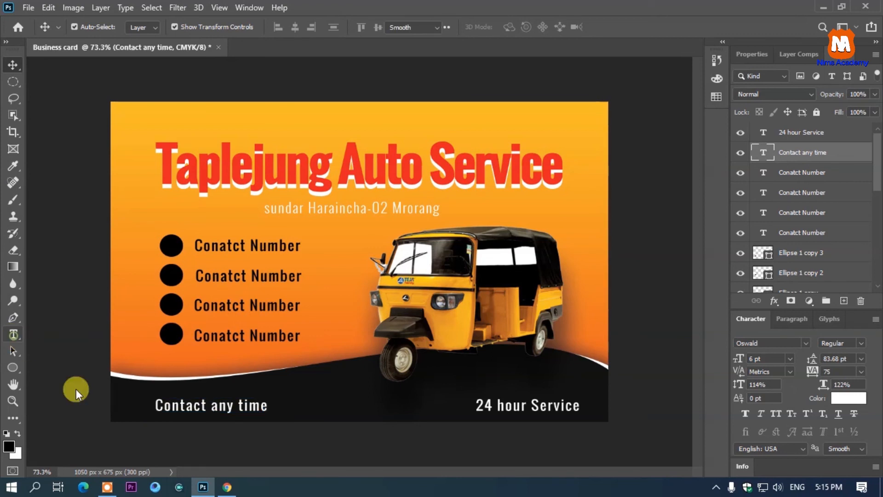
{"action": "left_click", "coordinate": [130, 407]}
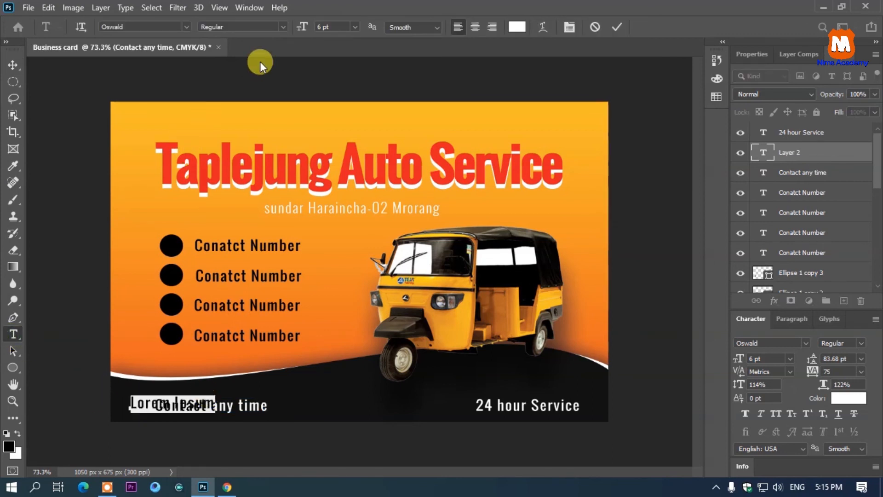
{"action": "type", "text": ">>"}
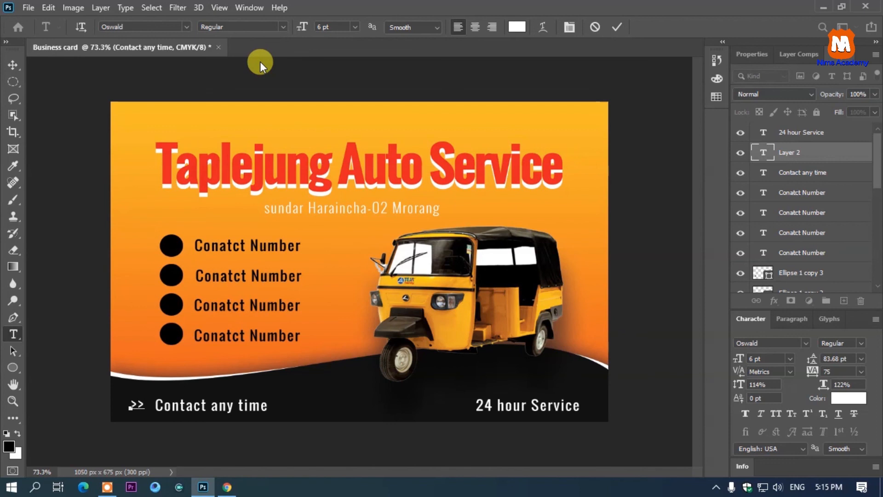
{"action": "left_click", "coordinate": [15, 66]}
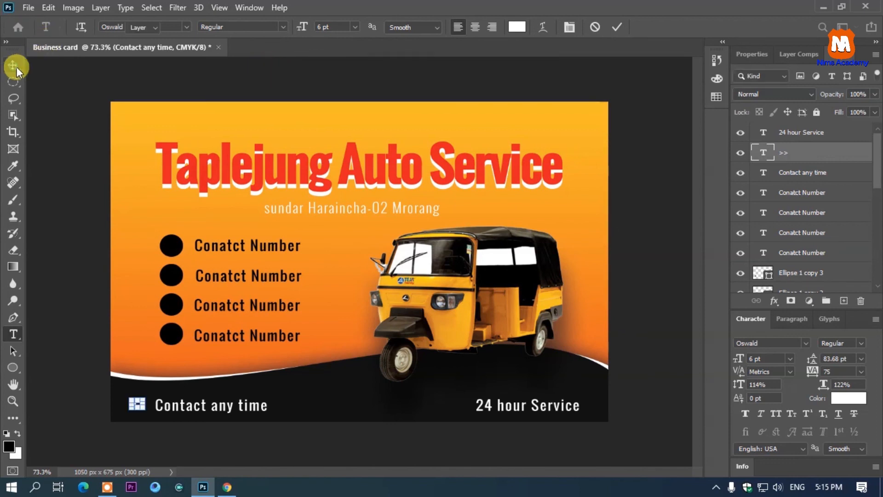
Step: Fine-tune the position of the ">>" marker so it lines up with "Contact any time"
{"action": "scroll", "coordinate": [126, 428], "scroll_direction": "up", "scroll_amount": 4}
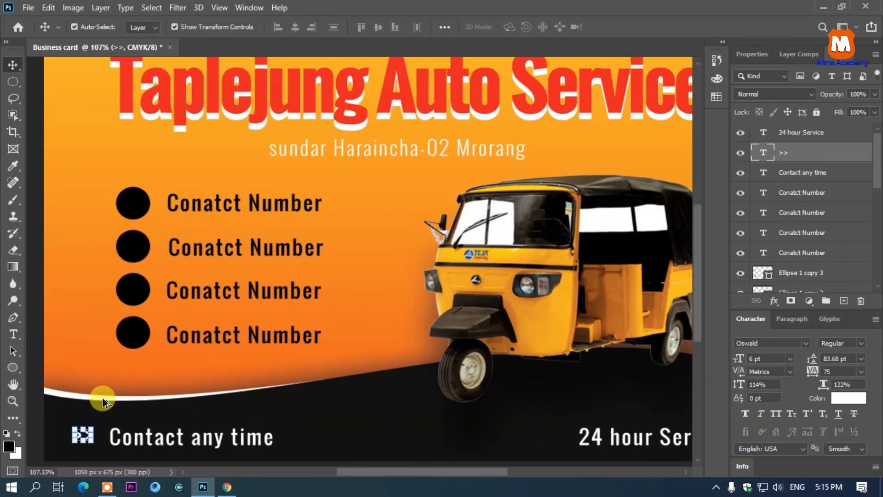
{"action": "left_click", "coordinate": [84, 359]}
{"action": "left_click", "coordinate": [84, 440]}
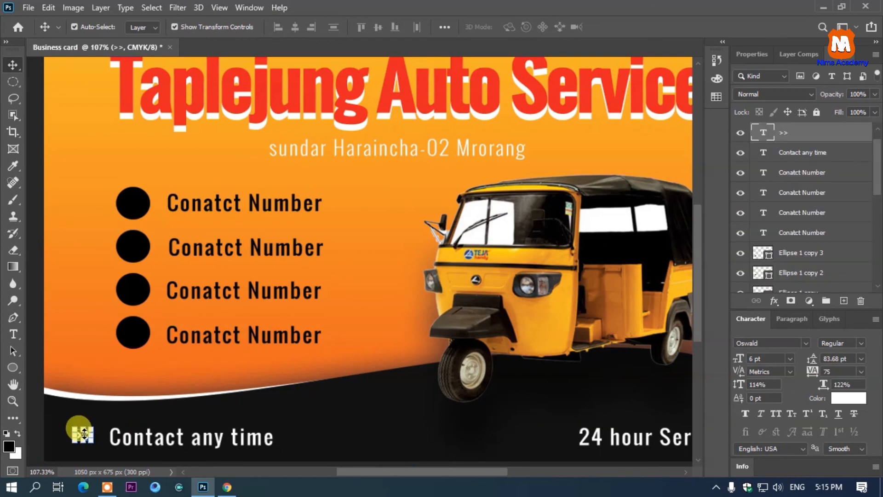
{"action": "scroll", "coordinate": [83, 432], "scroll_direction": "up", "scroll_amount": 1}
{"action": "key", "text": "ctrl+t"}
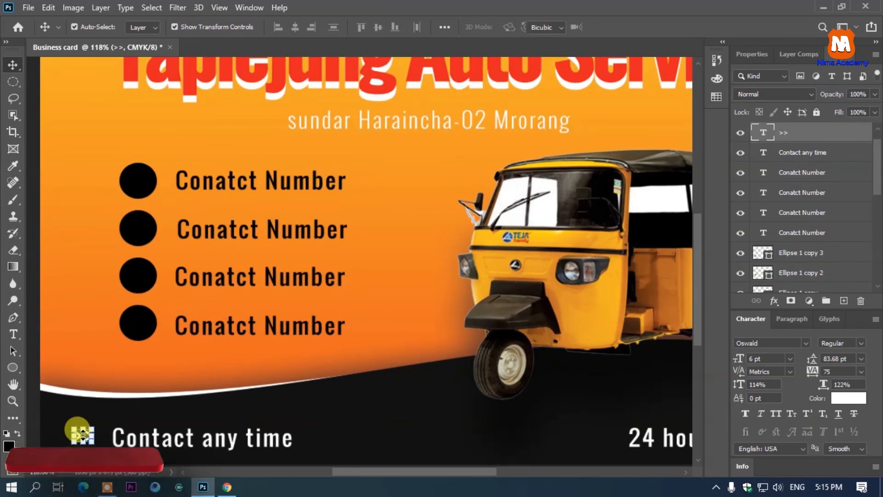
{"action": "left_click_drag", "start_coordinate": [85, 432], "coordinate": [87, 432]}
{"action": "key", "text": "Return"}
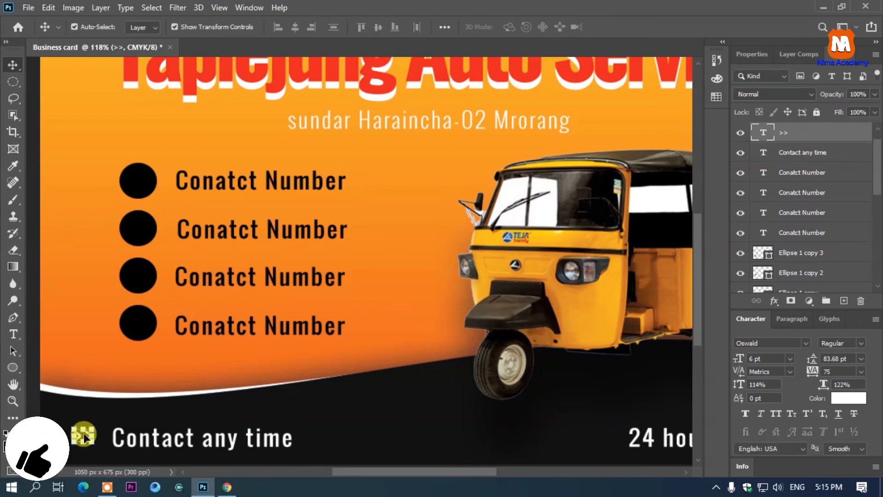
{"action": "key", "text": "ctrl+t"}
{"action": "left_click_drag", "start_coordinate": [85, 435], "coordinate": [92, 432]}
{"action": "left_click", "coordinate": [806, 134]}
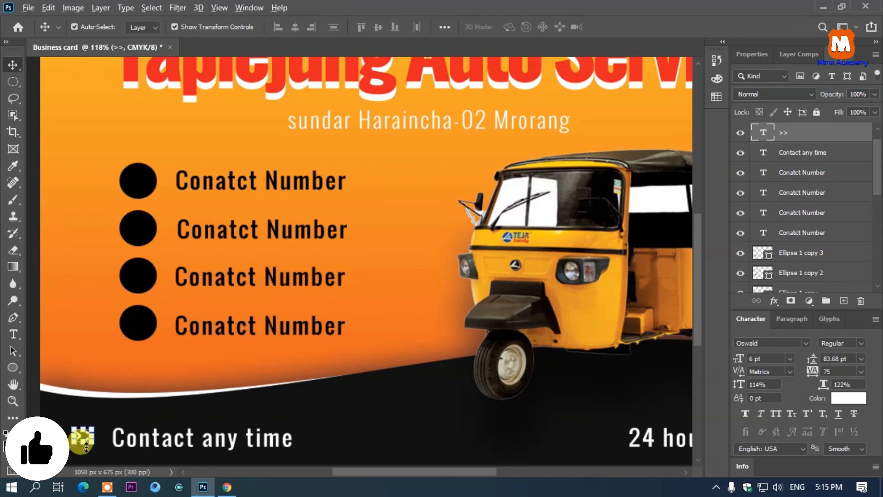
Step: Copy the ">>" marker across the black wave and place the copy directly in front of "24 hour Service"
{"action": "scroll", "coordinate": [91, 453], "scroll_direction": "up", "scroll_amount": 2}
{"action": "scroll", "coordinate": [91, 453], "scroll_direction": "up", "scroll_amount": 1}
{"action": "left_click_drag", "start_coordinate": [88, 420], "coordinate": [679, 437]}
{"action": "left_click", "coordinate": [686, 472]}
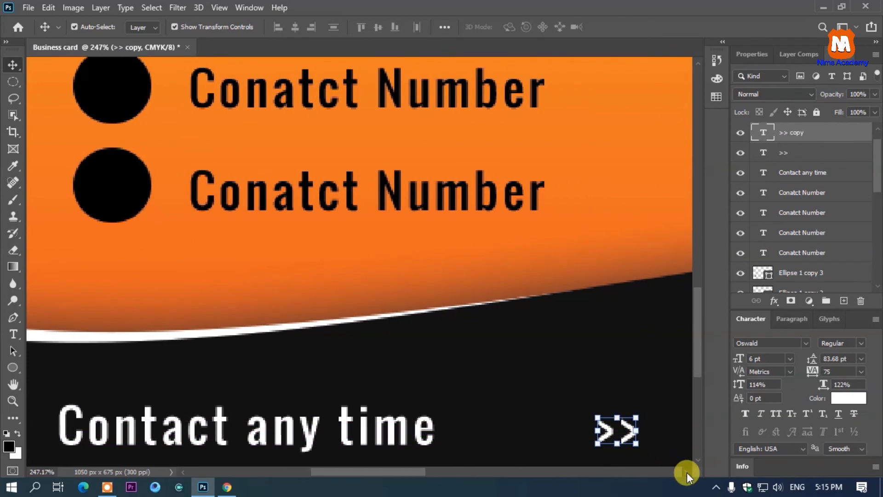
{"action": "scroll", "coordinate": [443, 345], "scroll_direction": "down", "scroll_amount": 1}
{"action": "scroll", "coordinate": [443, 346], "scroll_direction": "down", "scroll_amount": 1}
{"action": "scroll", "coordinate": [443, 346], "scroll_direction": "down", "scroll_amount": 3}
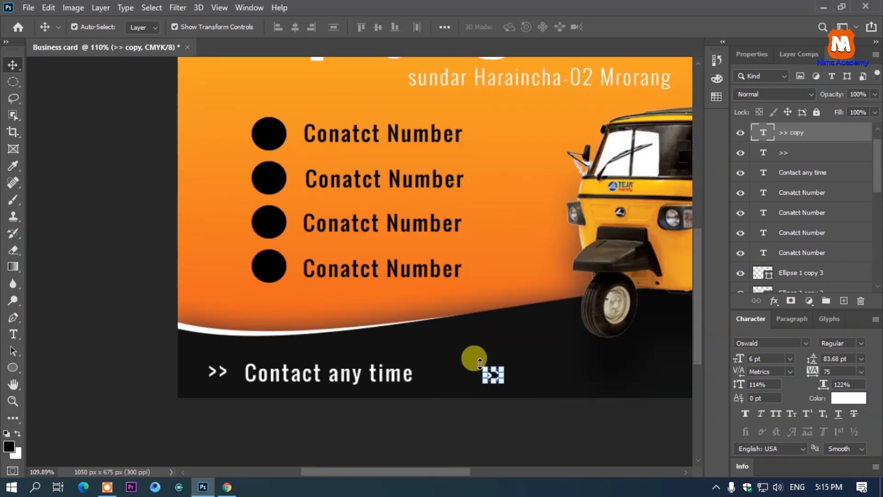
{"action": "scroll", "coordinate": [319, 416], "scroll_direction": "up", "scroll_amount": 1}
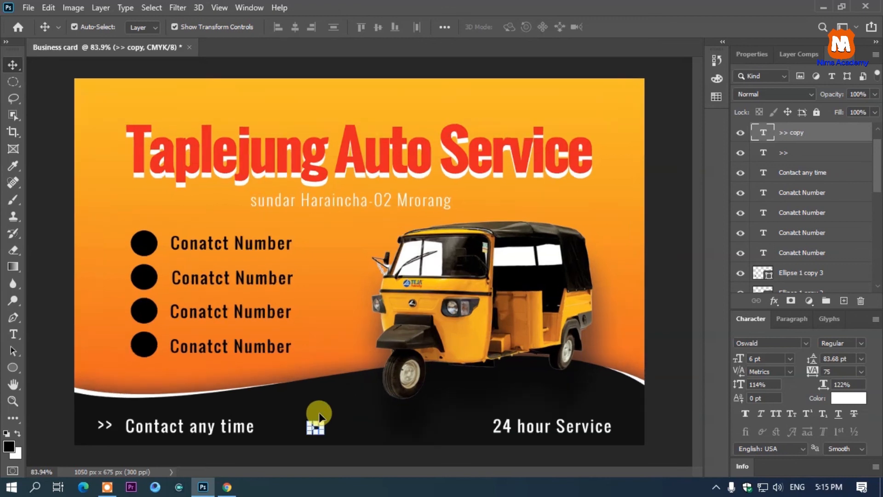
{"action": "left_click_drag", "start_coordinate": [317, 449], "coordinate": [510, 446]}
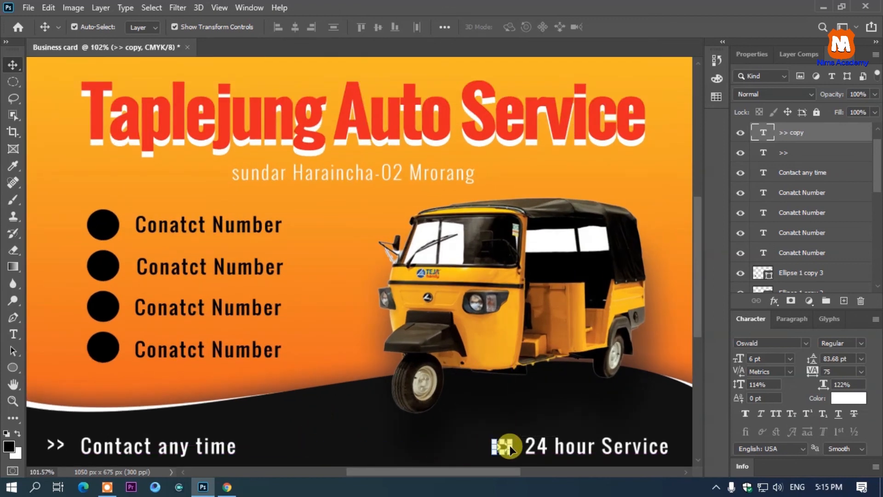
Step: Align the footer slogans and their ">>" markers on the black wave by their vertical centers
{"action": "scroll", "coordinate": [509, 445], "scroll_direction": "down", "scroll_amount": 3}
{"action": "left_click", "coordinate": [468, 416]}
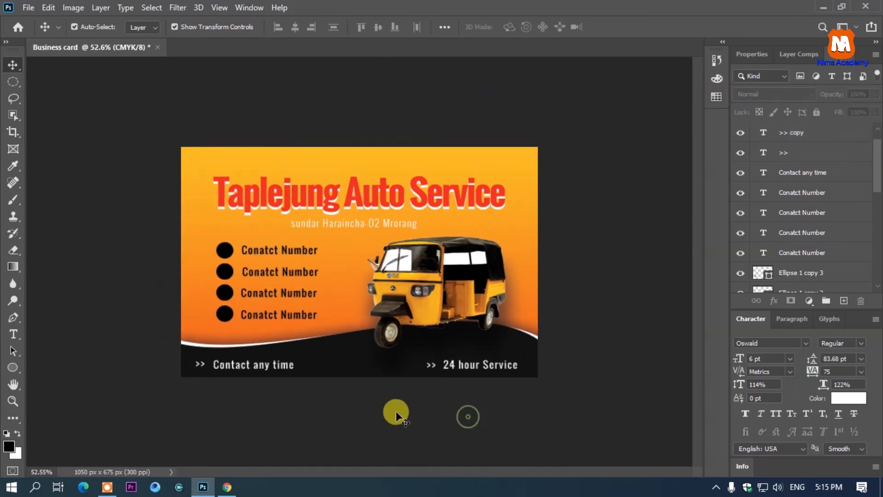
{"action": "left_click", "coordinate": [199, 364]}
{"action": "left_click", "coordinate": [246, 368], "text": "shift"}
{"action": "left_click", "coordinate": [443, 365], "text": "shift"}
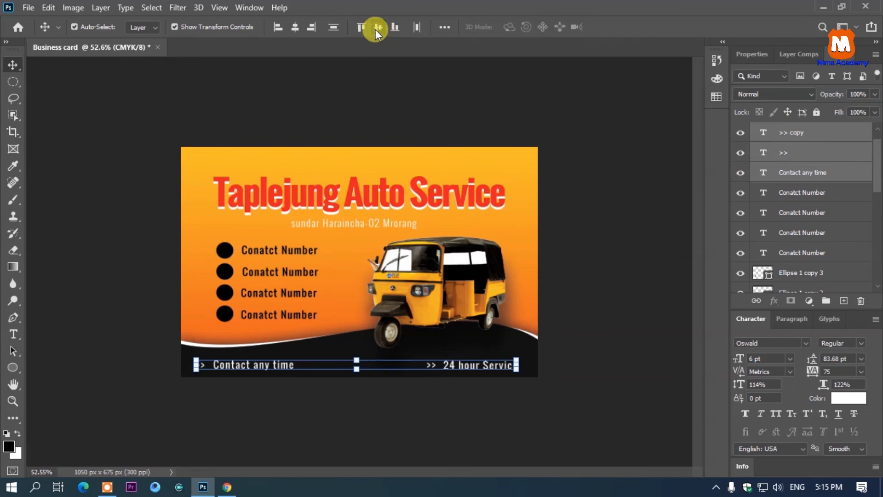
{"action": "left_click", "coordinate": [606, 206]}
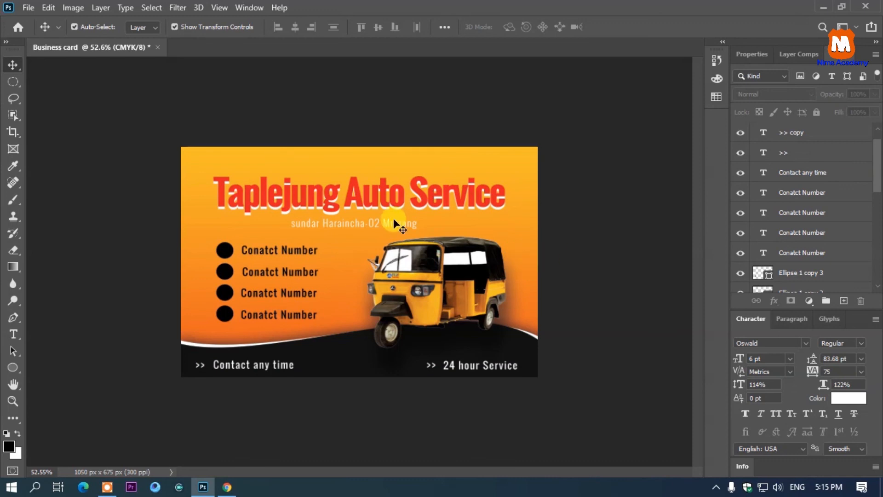
Step: Correct the spelling of the district name in the address line under the title to "Morang"
{"action": "scroll", "coordinate": [311, 249], "scroll_direction": "down", "scroll_amount": 2}
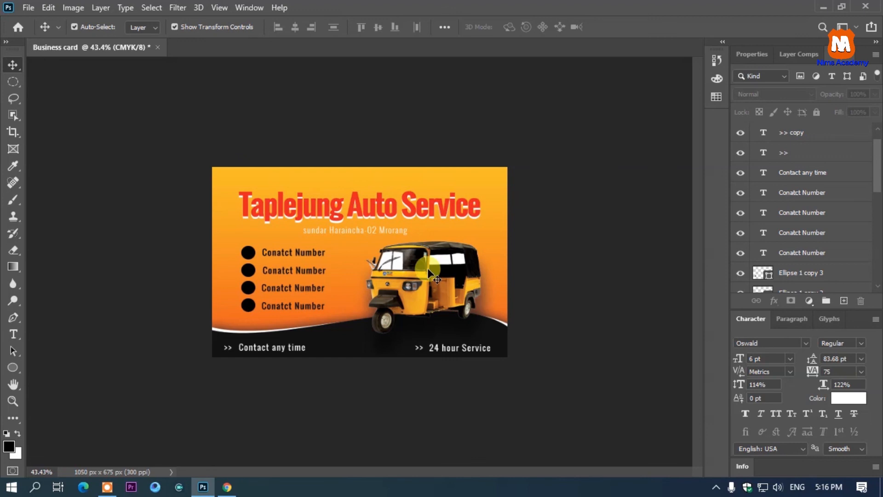
{"action": "key", "text": "t"}
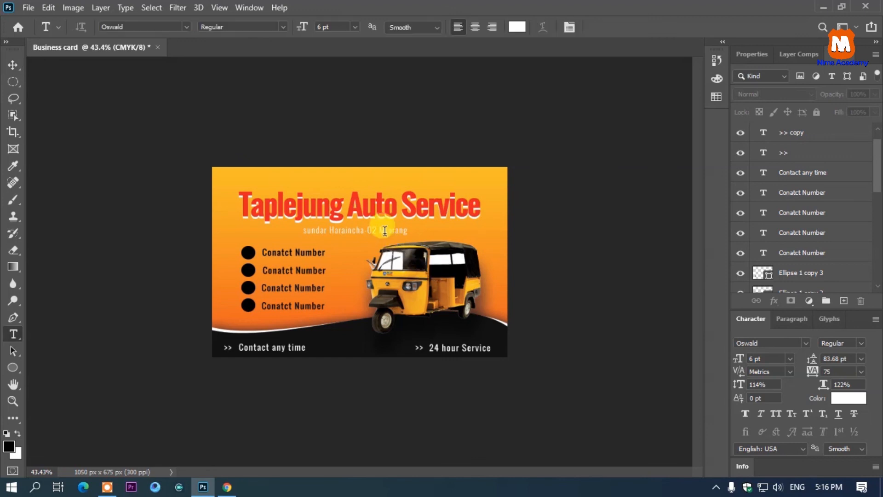
{"action": "left_click", "coordinate": [384, 232]}
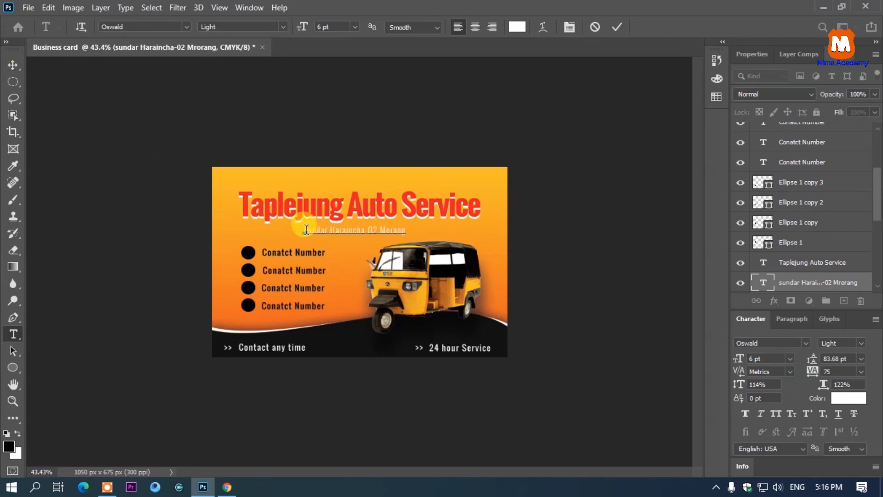
{"action": "left_click", "coordinate": [13, 64]}
{"action": "key", "text": "F3"}
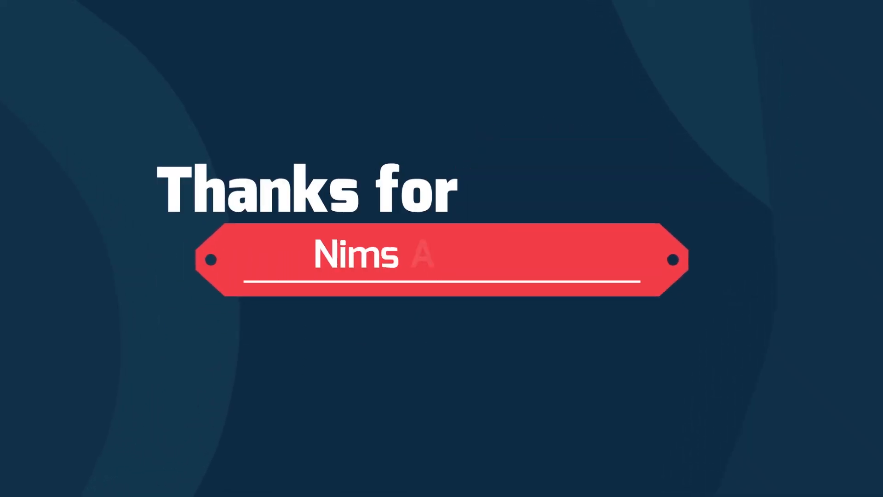